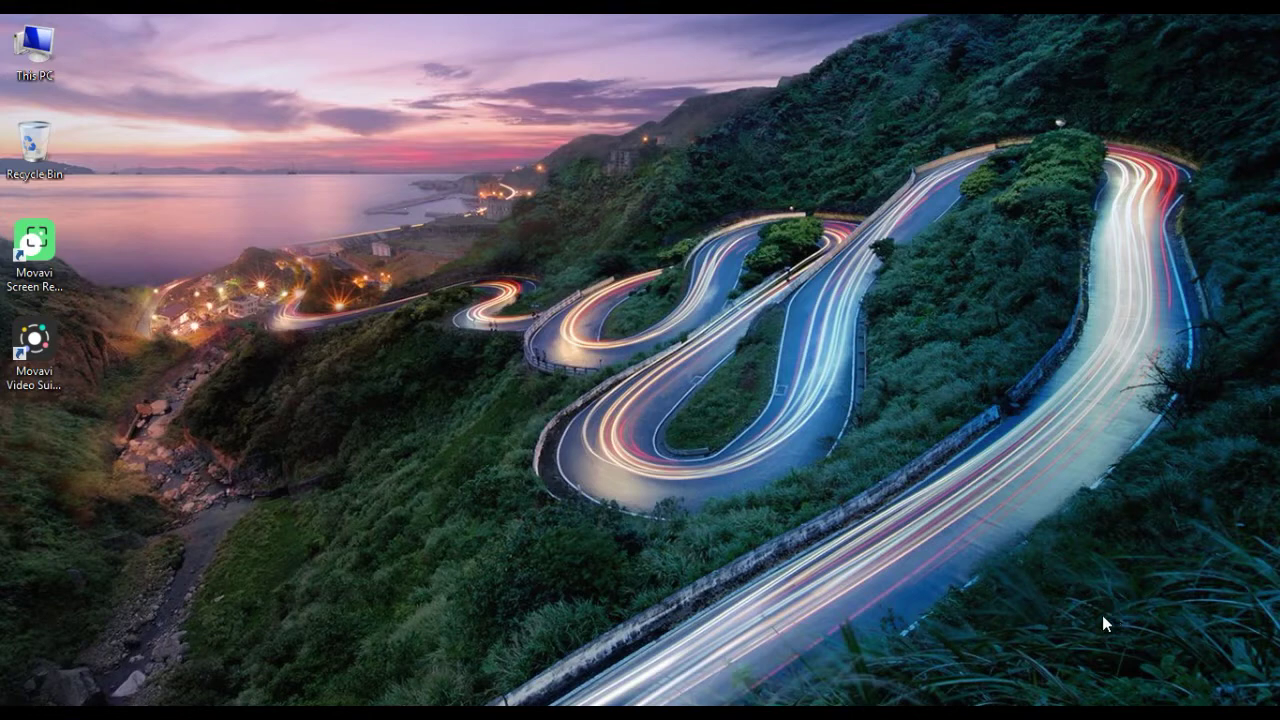
Toggle the After group on and off on the house and railway photos
{"action": "left_click", "coordinate": [645, 690]}
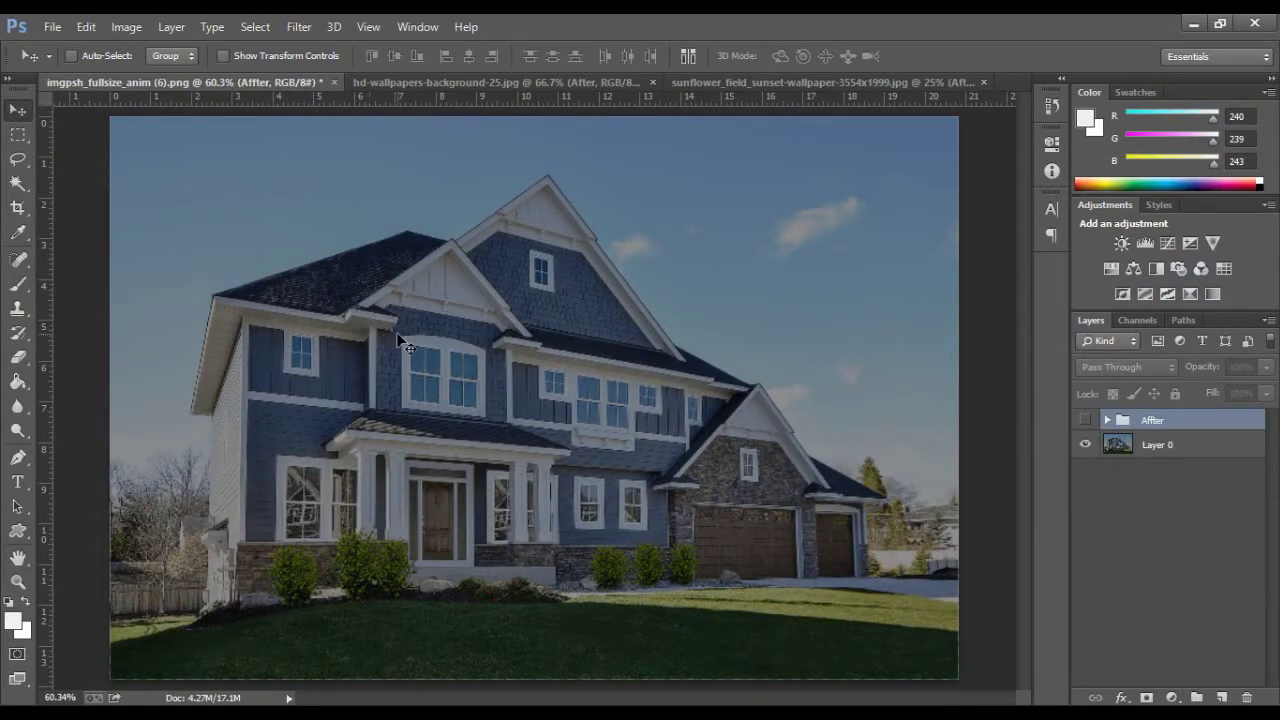
{"action": "left_click", "coordinate": [1086, 424]}
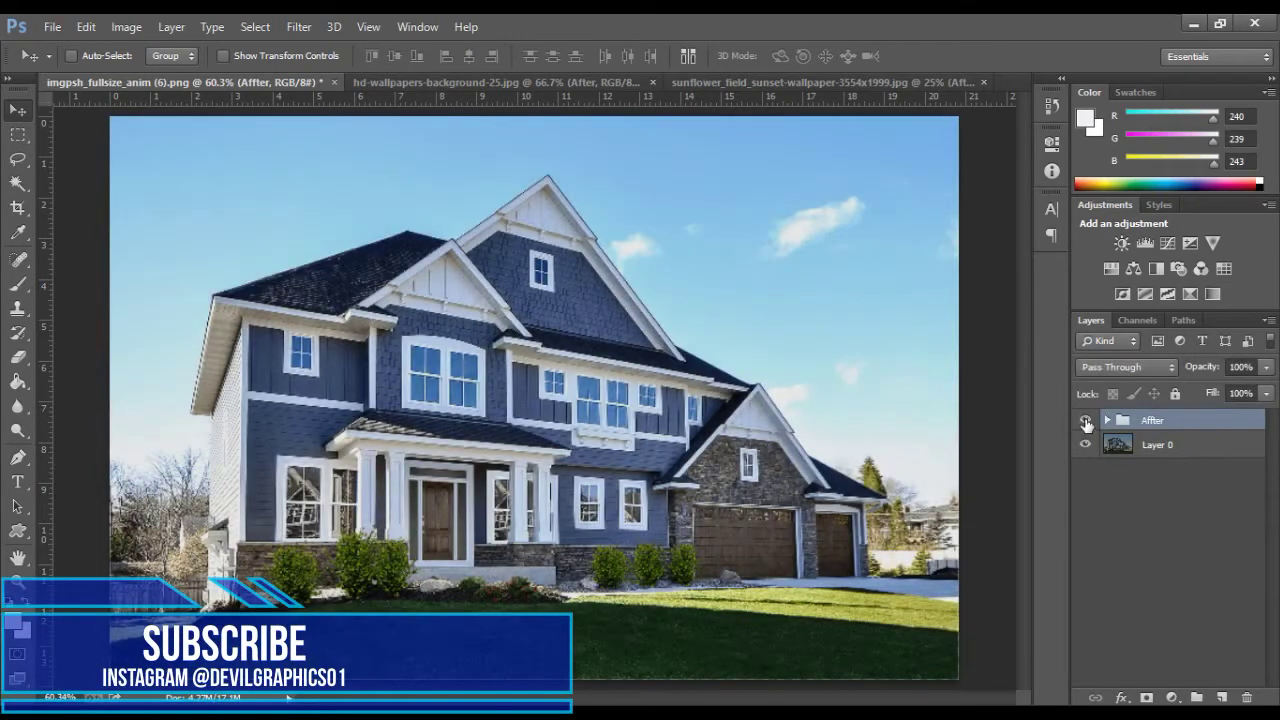
{"action": "left_click", "coordinate": [1086, 422]}
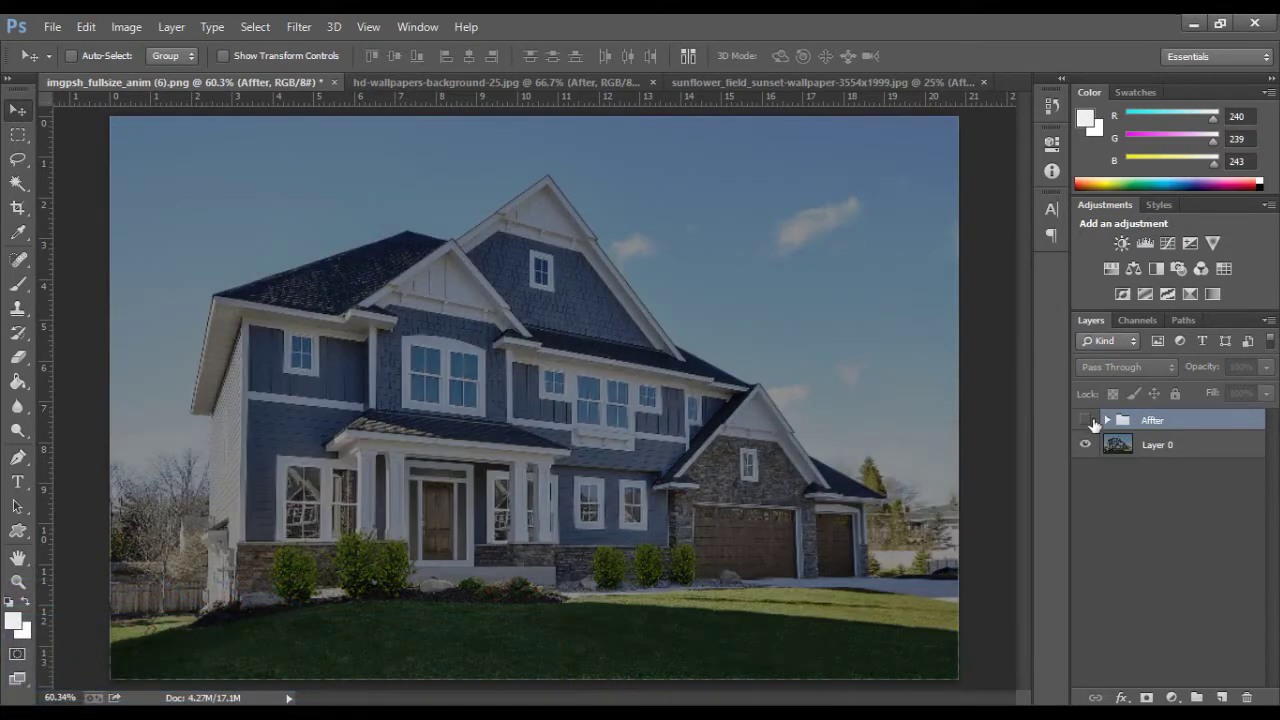
{"action": "left_click", "coordinate": [451, 84]}
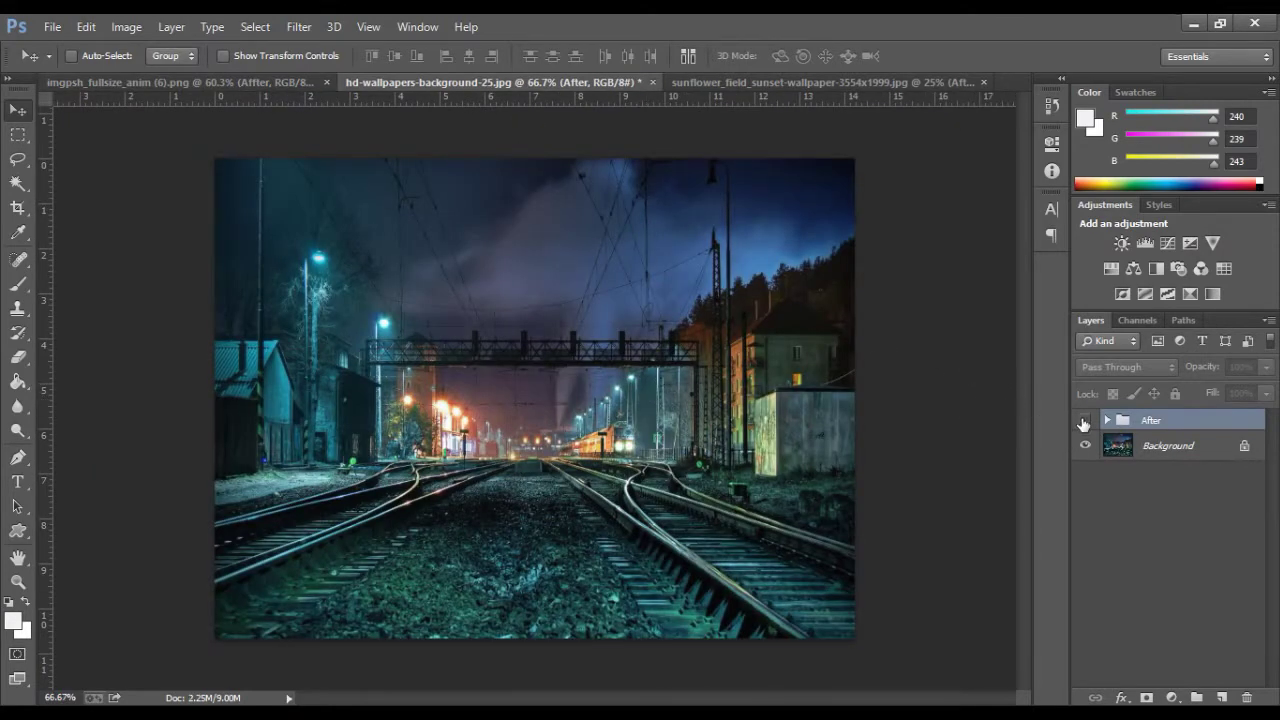
{"action": "left_click", "coordinate": [1083, 421]}
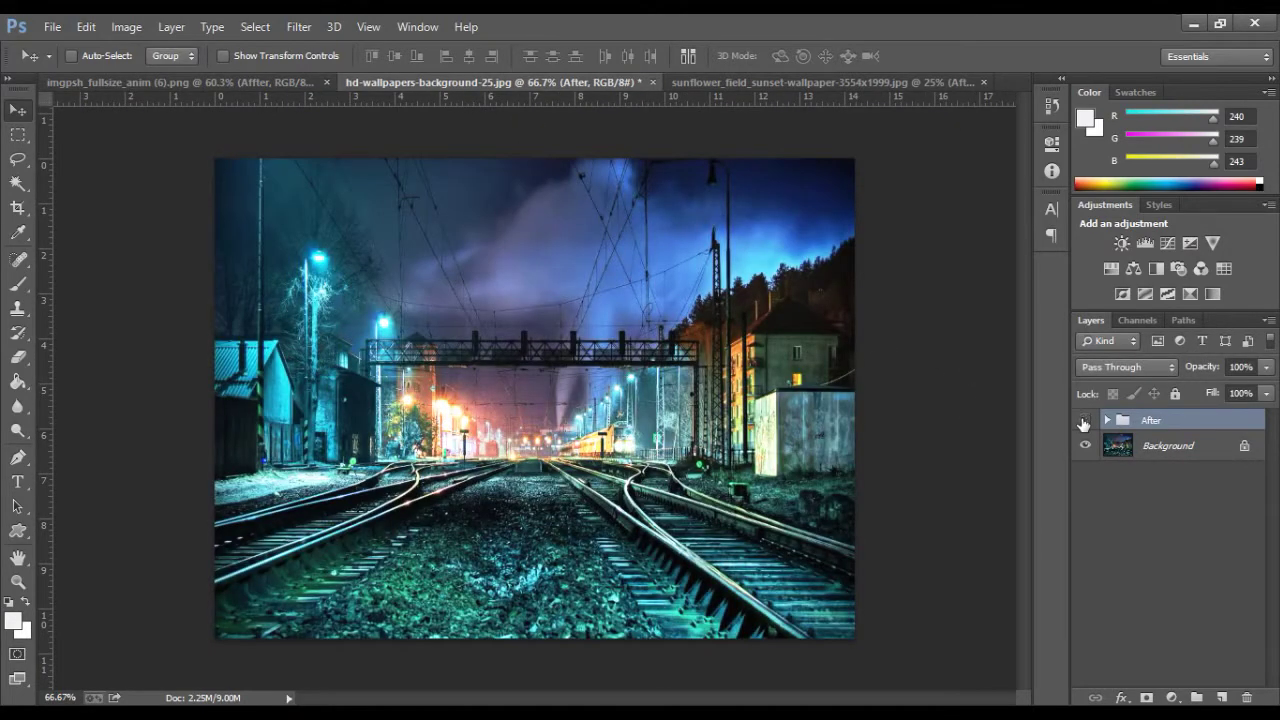
{"action": "left_click", "coordinate": [1083, 423]}
Compare the sunflower photo with and without After, then select Layer 0 on the house photo
{"action": "left_click", "coordinate": [746, 81]}
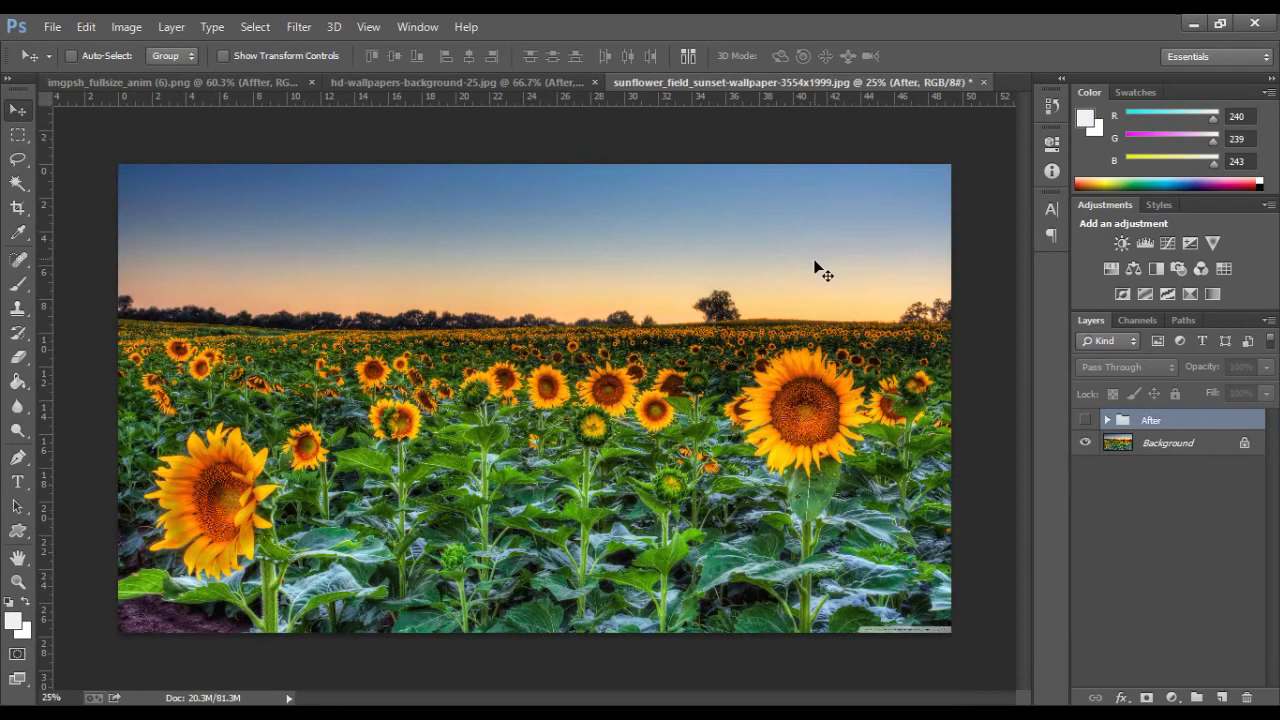
{"action": "left_click", "coordinate": [1083, 421]}
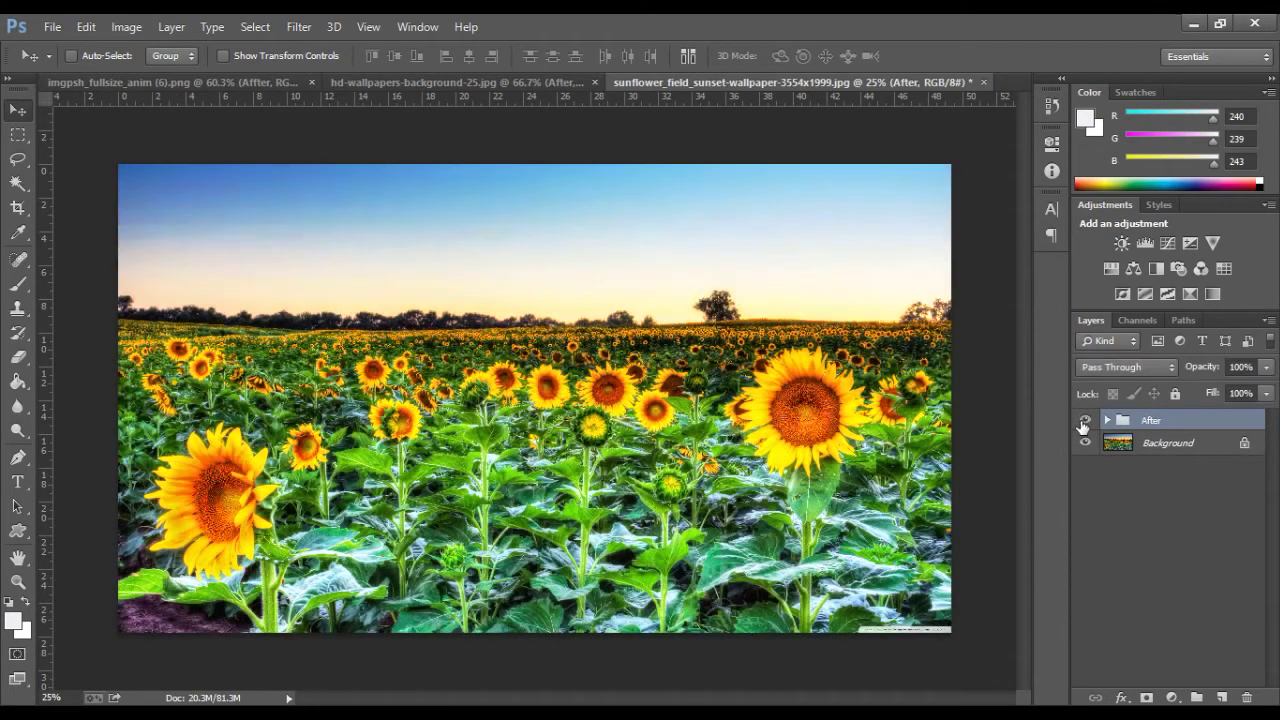
{"action": "left_click", "coordinate": [1083, 421]}
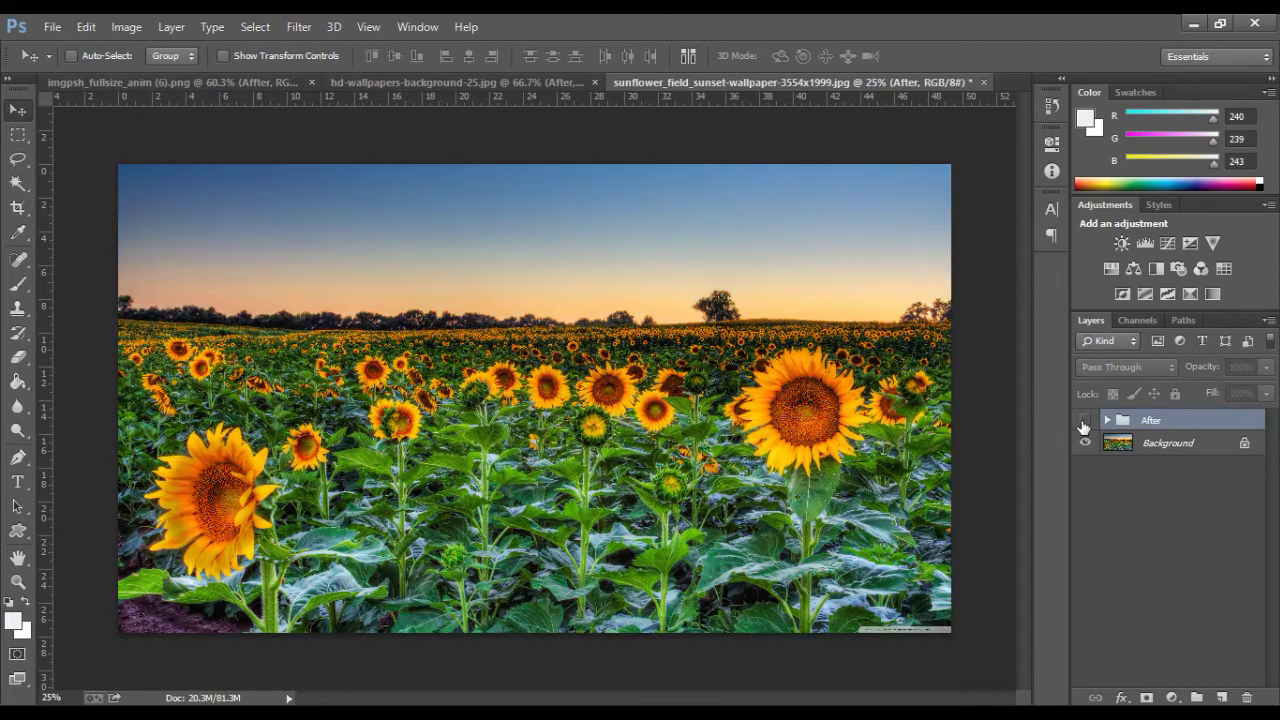
{"action": "left_click", "coordinate": [191, 83]}
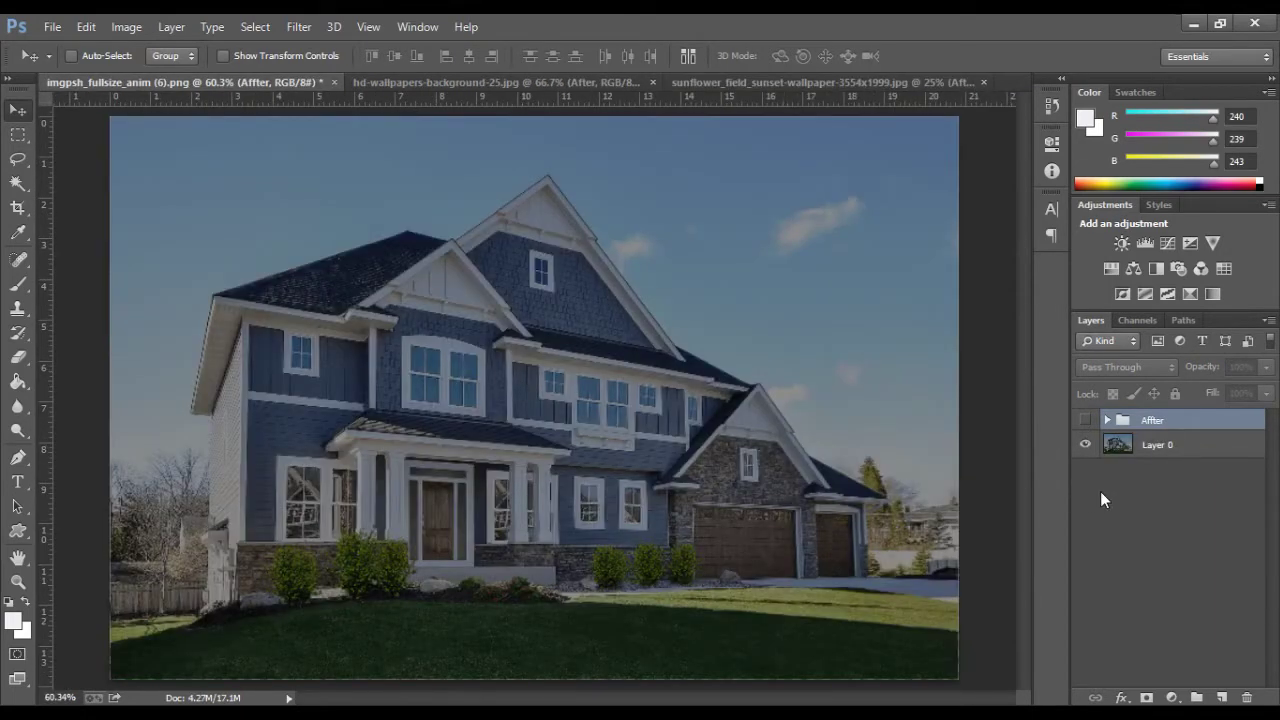
{"action": "left_click", "coordinate": [1169, 447]}
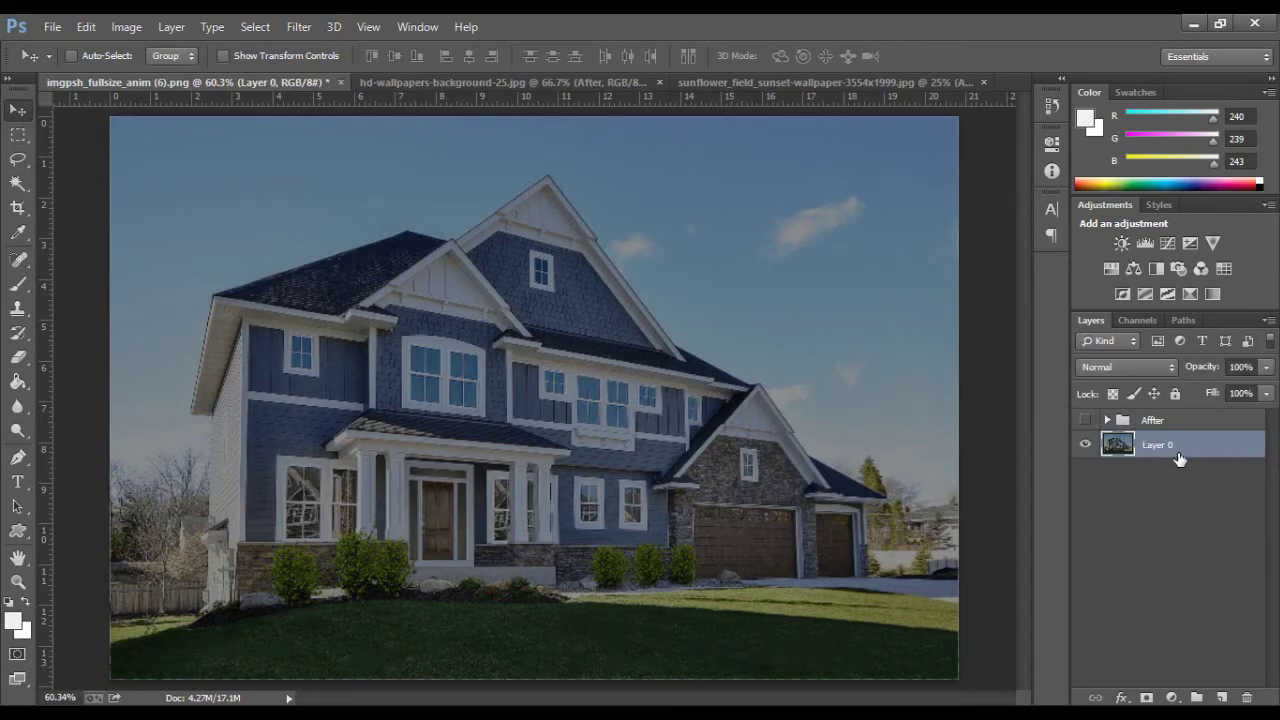
Duplicate Layer 0 as Layer 0 copy 3 and set its blend mode to Screen
{"action": "right_click", "coordinate": [1177, 450]}
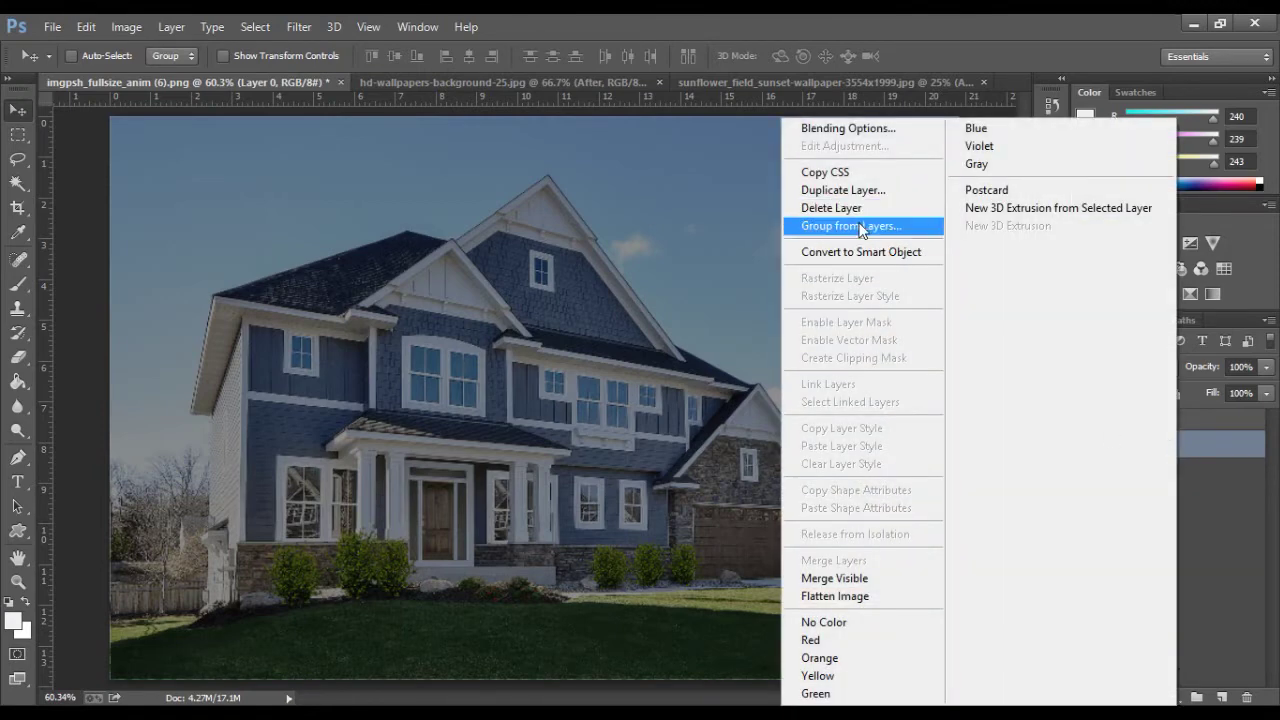
{"action": "left_click", "coordinate": [857, 190]}
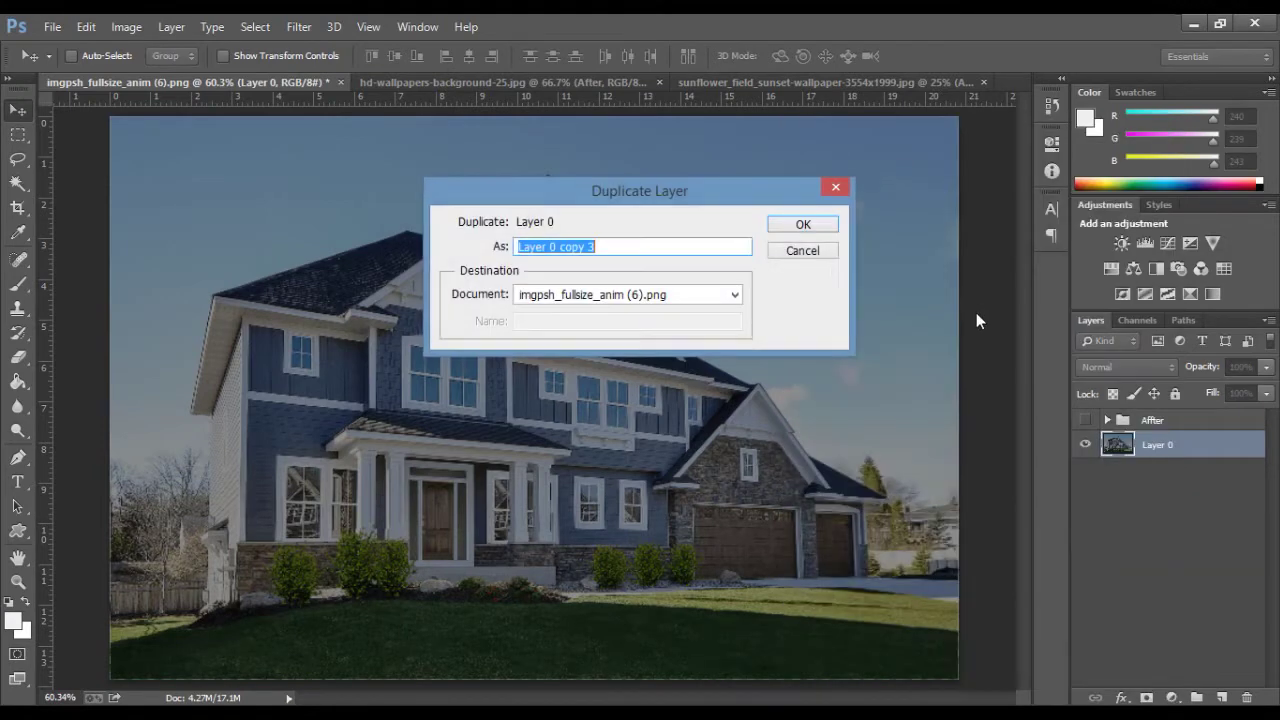
{"action": "left_click", "coordinate": [809, 226]}
{"action": "left_click", "coordinate": [1140, 368]}
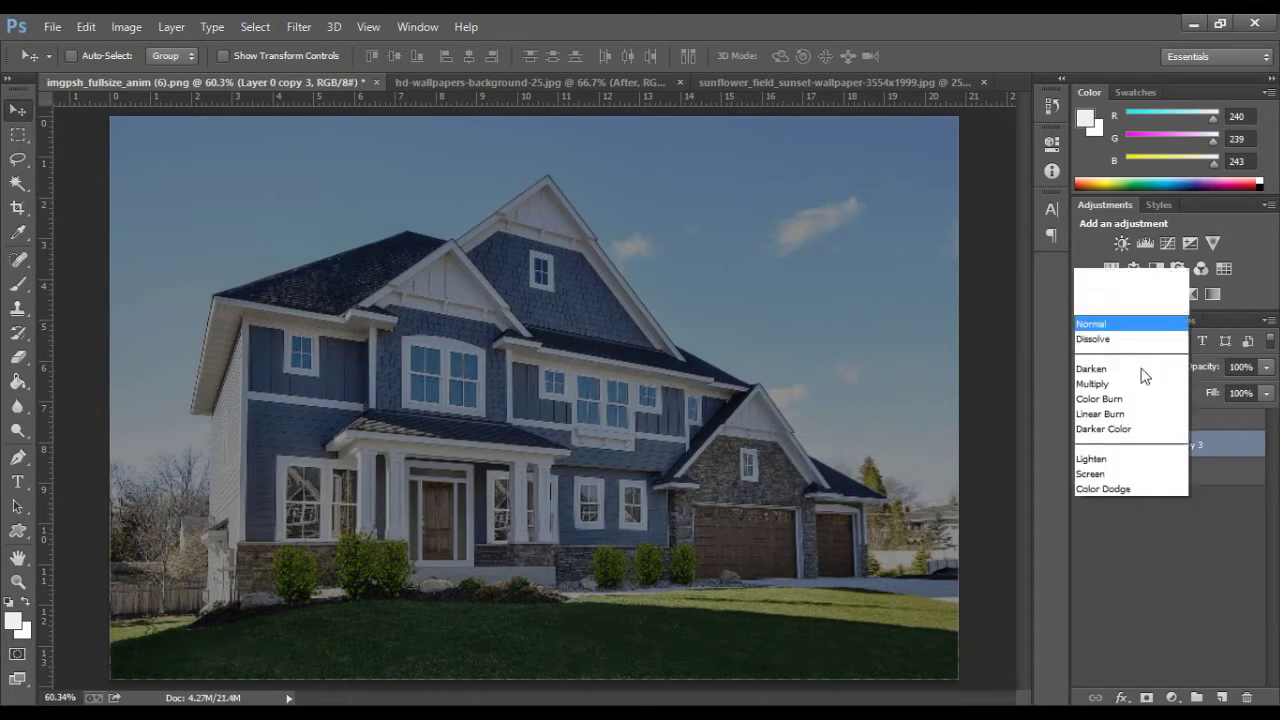
{"action": "left_click", "coordinate": [1118, 175]}
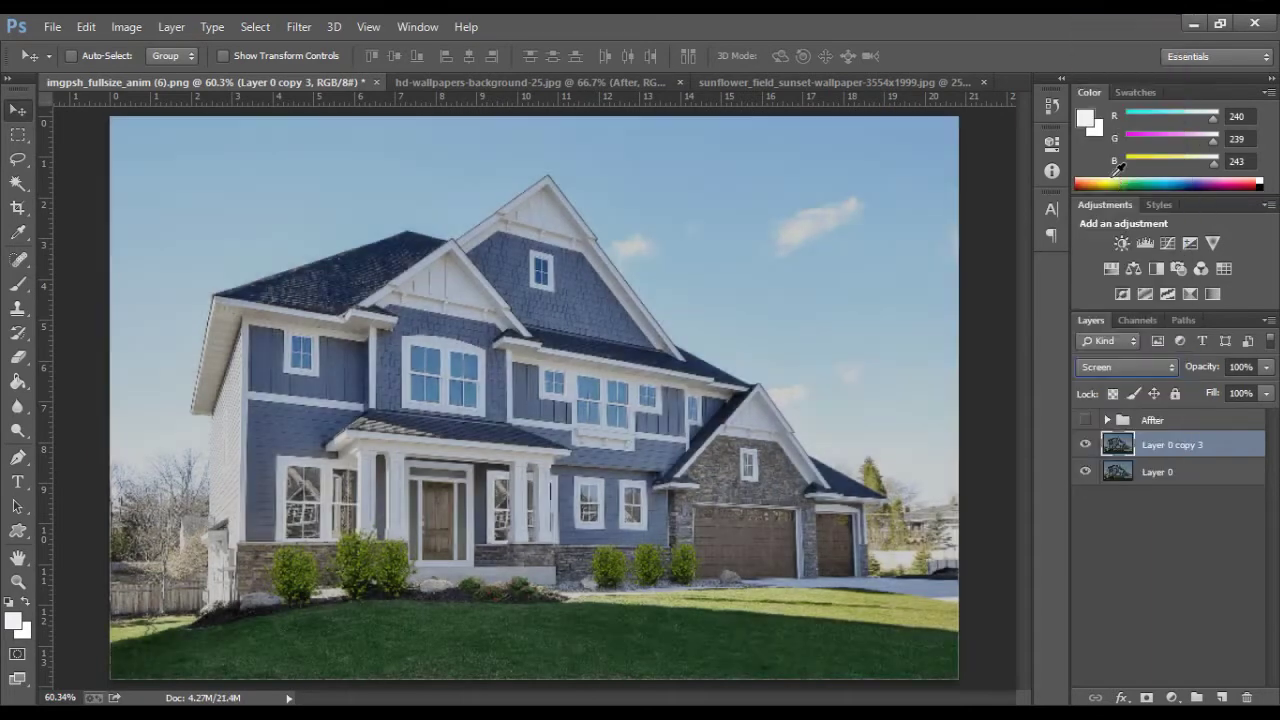
Duplicate the Screen copy to create Layer 0 copy 5
{"action": "right_click", "coordinate": [1214, 448]}
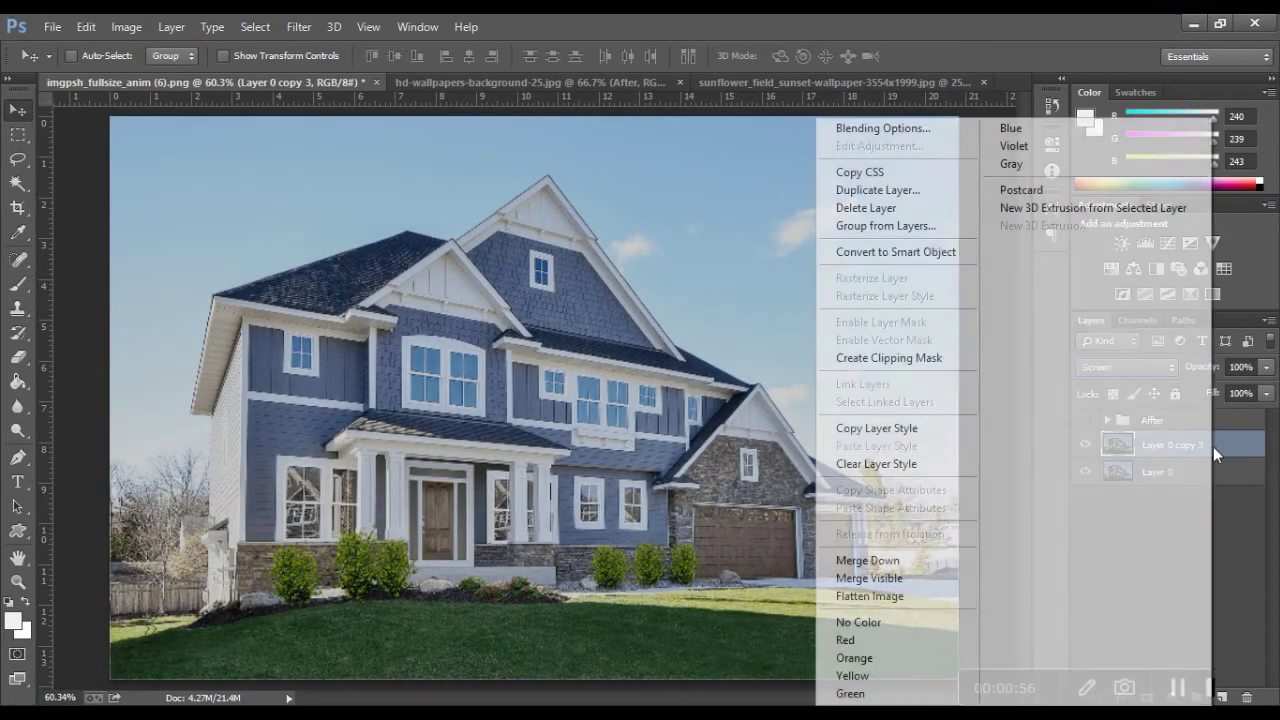
{"action": "left_click", "coordinate": [881, 194]}
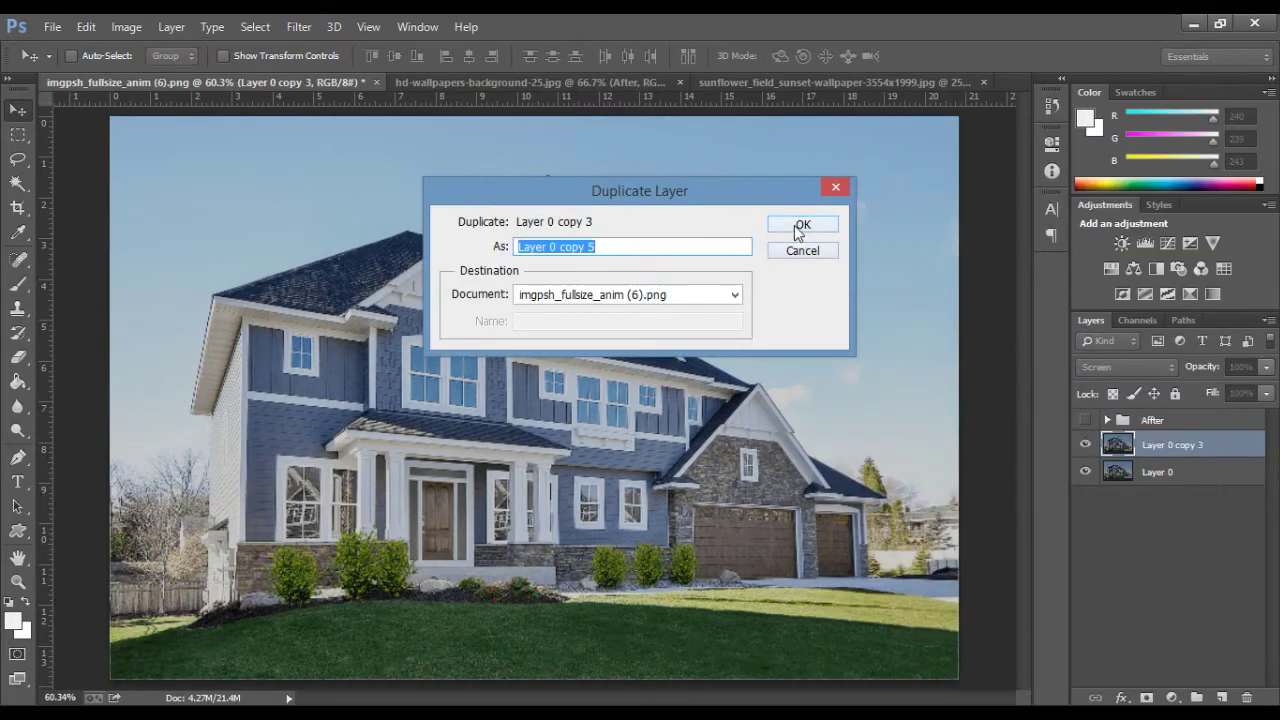
{"action": "left_click", "coordinate": [794, 225]}
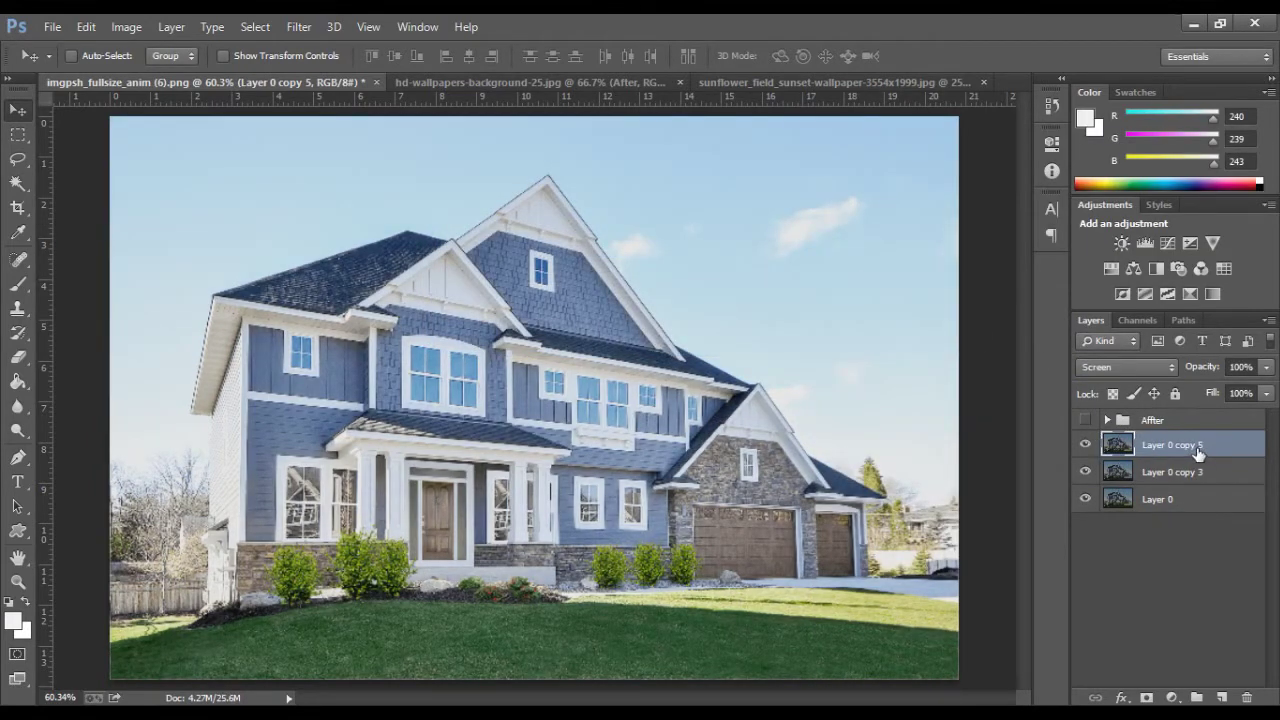
{"action": "right_click", "coordinate": [1198, 453]}
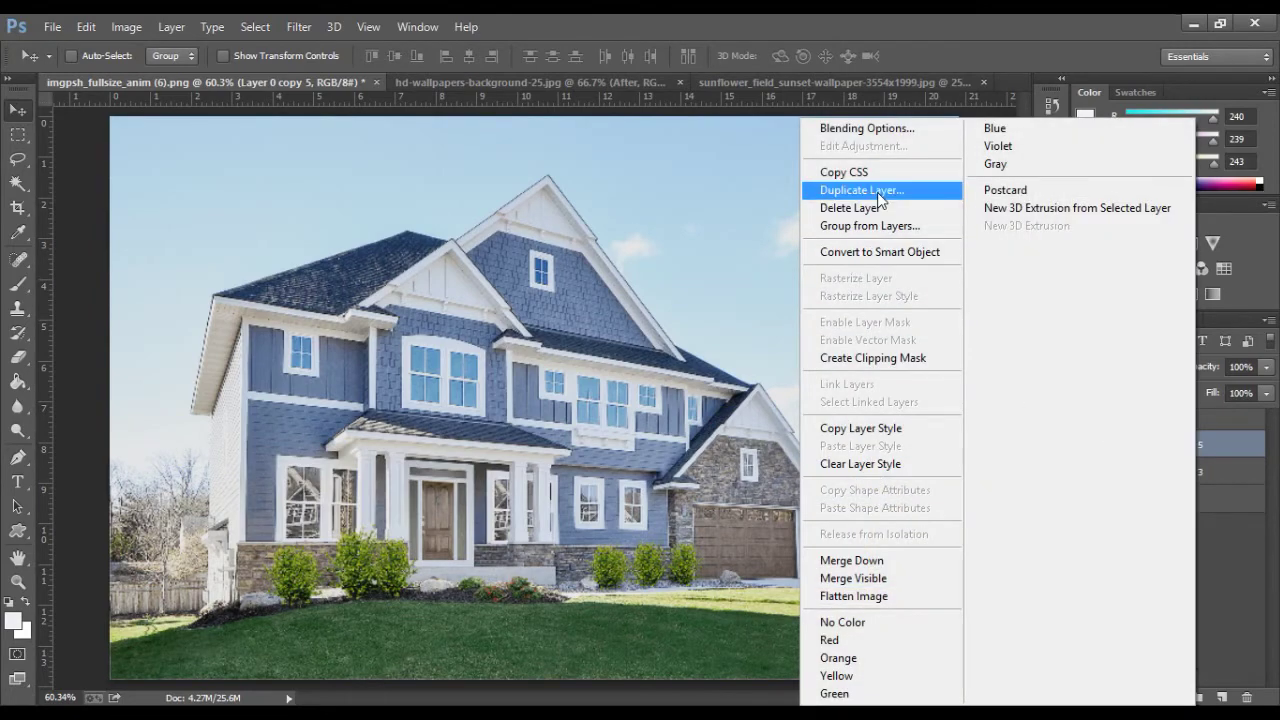
Add Layer 0 copy 6 in Hard Light at 62% opacity, then select all three copies
{"action": "left_click", "coordinate": [877, 192]}
{"action": "left_click", "coordinate": [827, 227]}
{"action": "left_click", "coordinate": [1129, 368]}
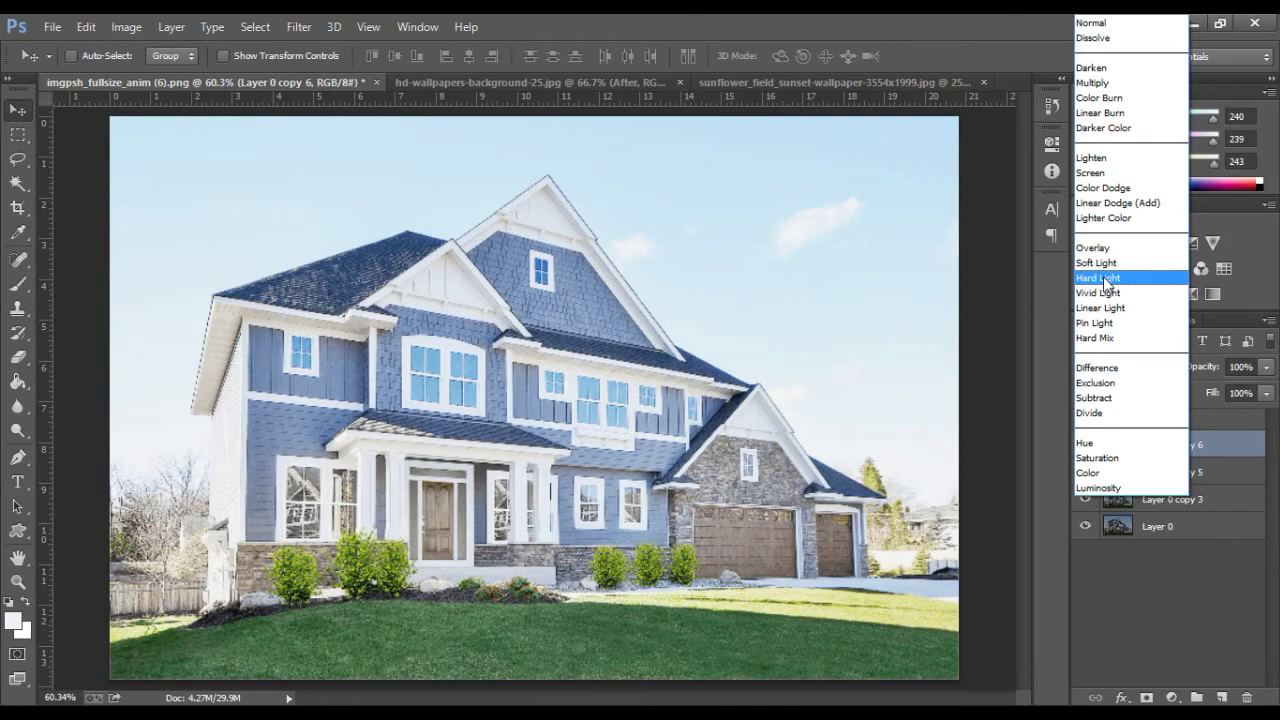
{"action": "left_click", "coordinate": [1103, 277]}
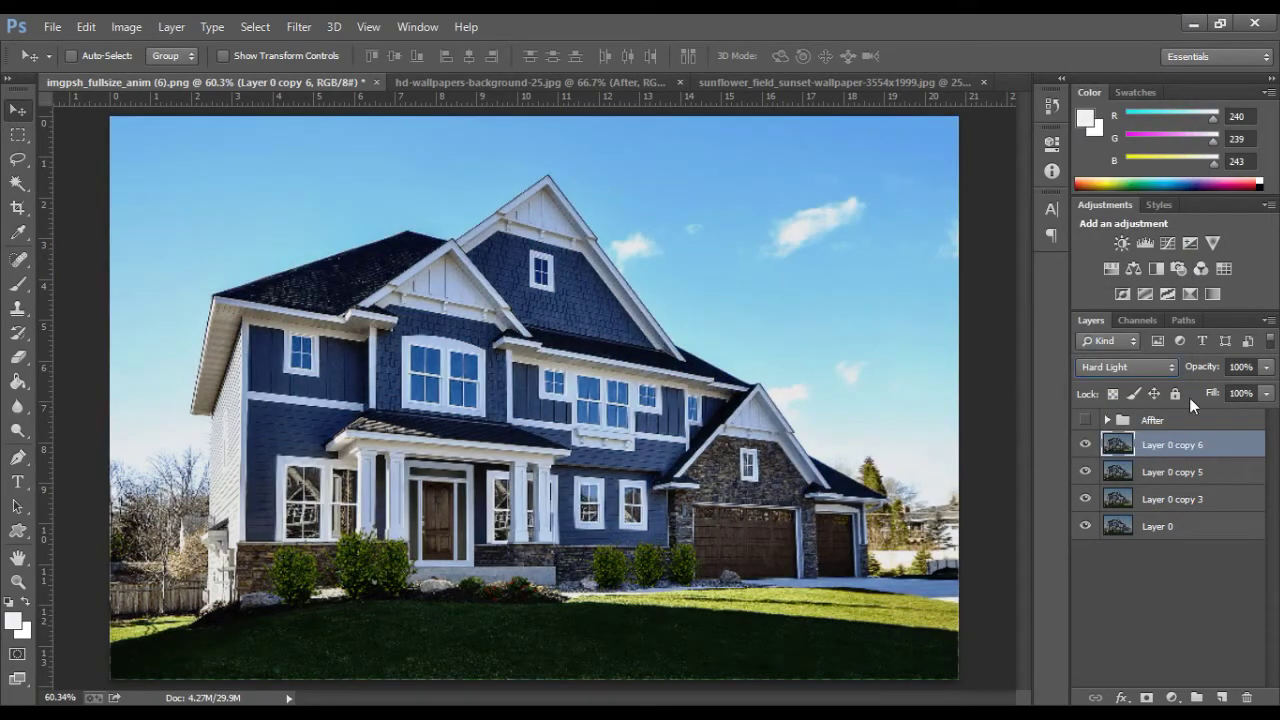
{"action": "left_click", "coordinate": [1266, 367]}
{"action": "left_click_drag", "start_coordinate": [1266, 388], "coordinate": [1230, 390]}
{"action": "left_click", "coordinate": [877, 375]}
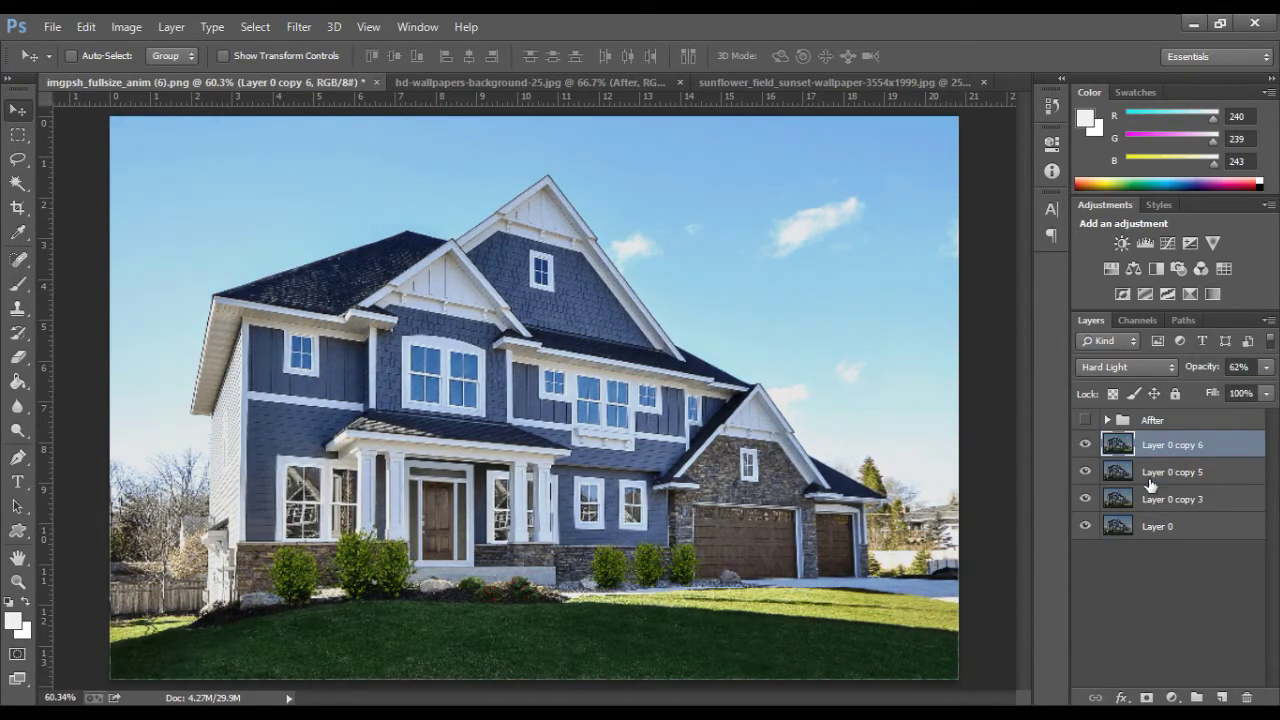
{"action": "left_click", "coordinate": [1195, 508], "text": "shift"}
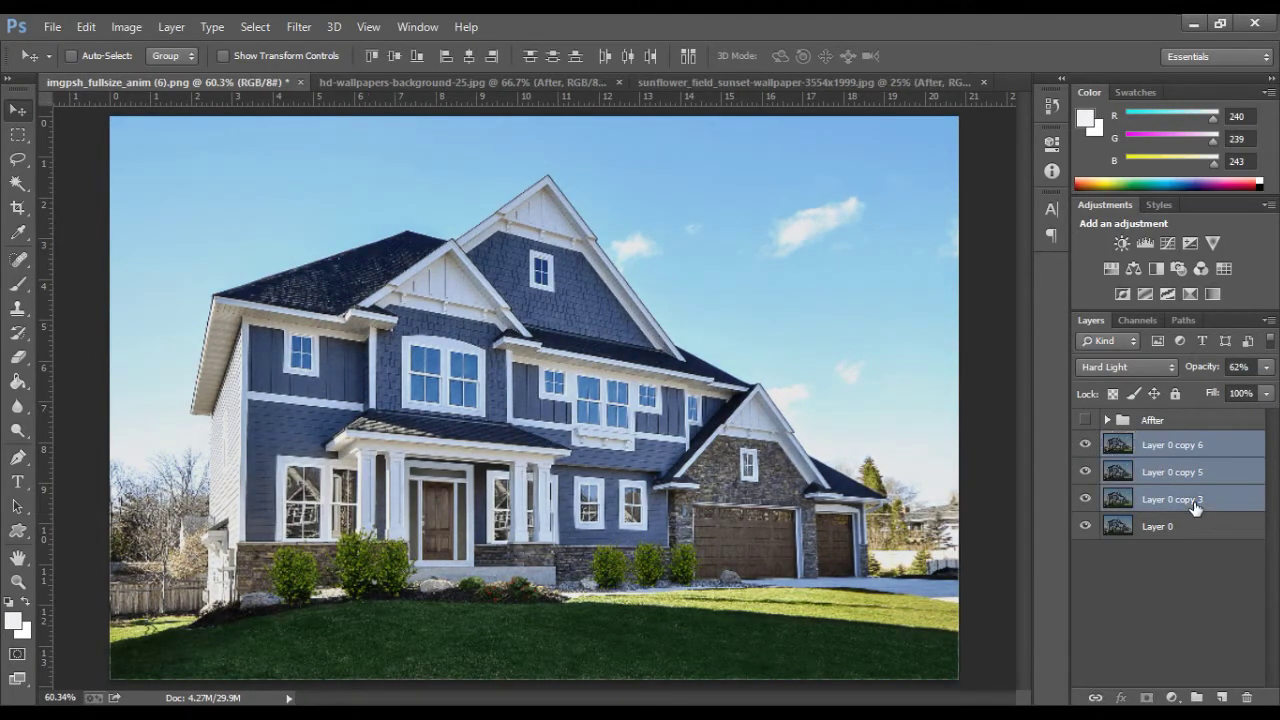
Group the three copies with Ctrl+G, rename the group AFTER1, and toggle its visibility
{"action": "key", "text": "ctrl+g"}
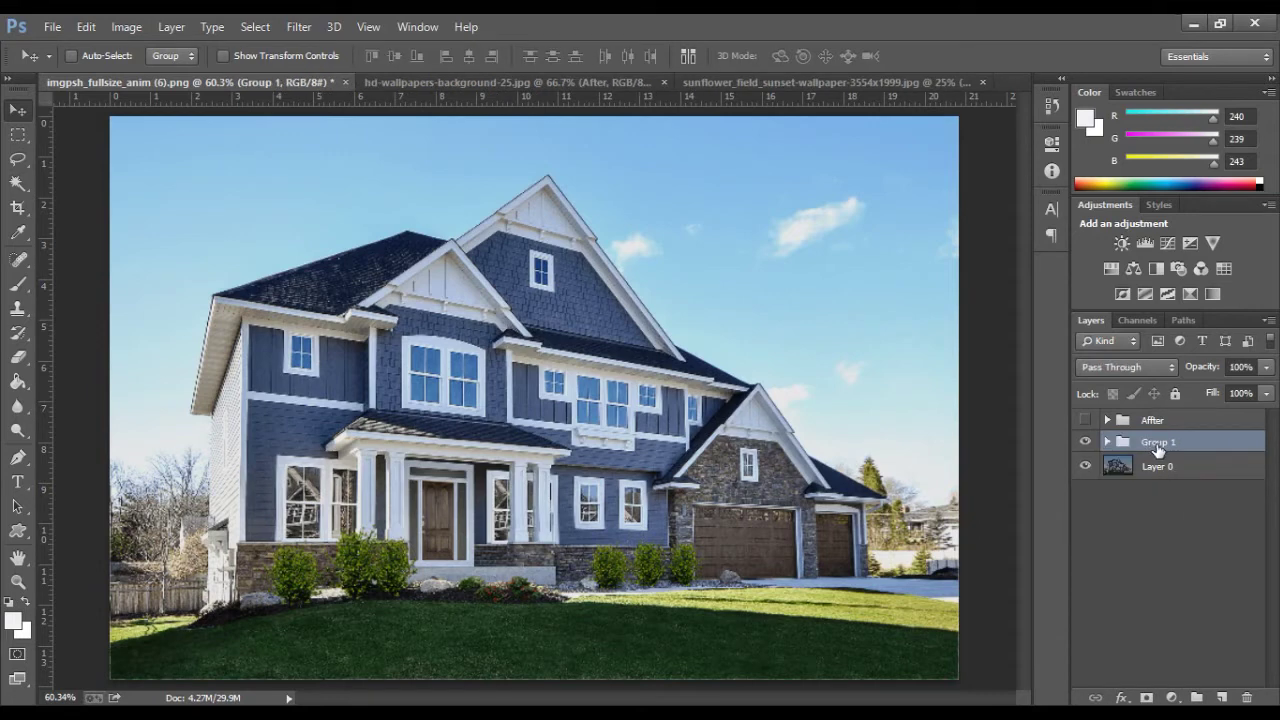
{"action": "double_click", "coordinate": [1158, 442]}
{"action": "type", "text": "A"}
{"action": "key", "text": "Return"}
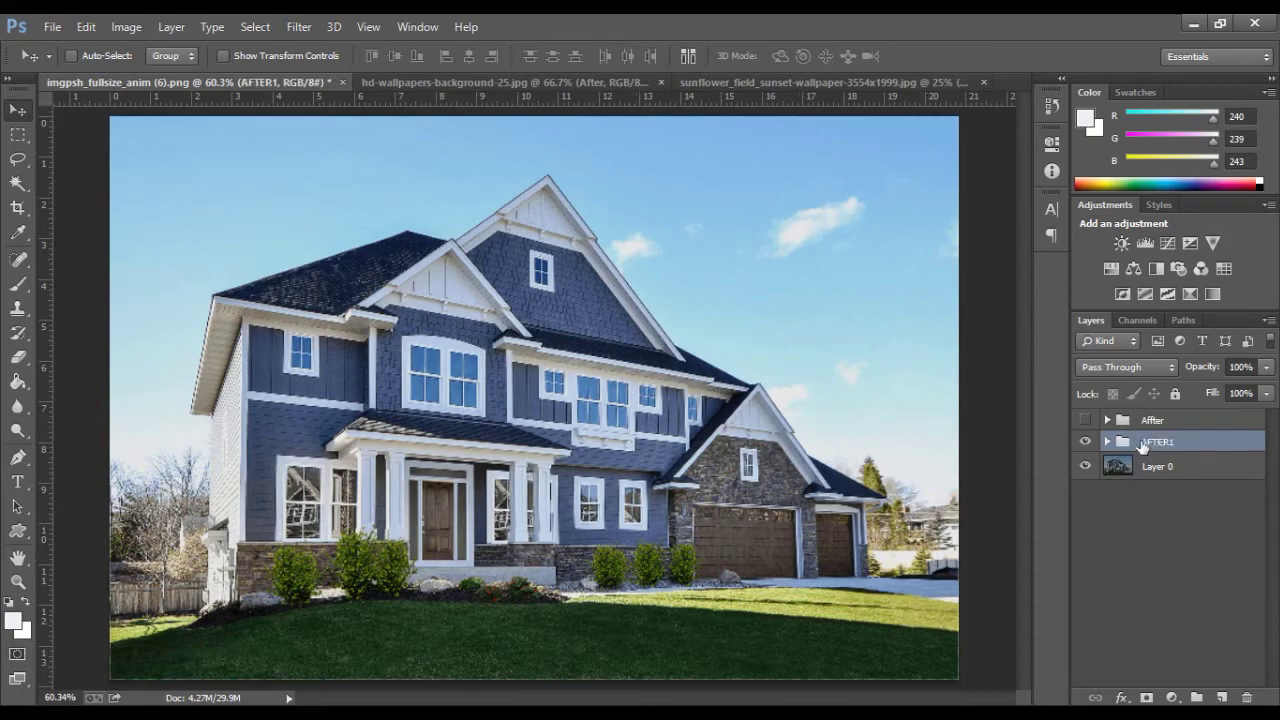
{"action": "left_click", "coordinate": [1086, 442]}
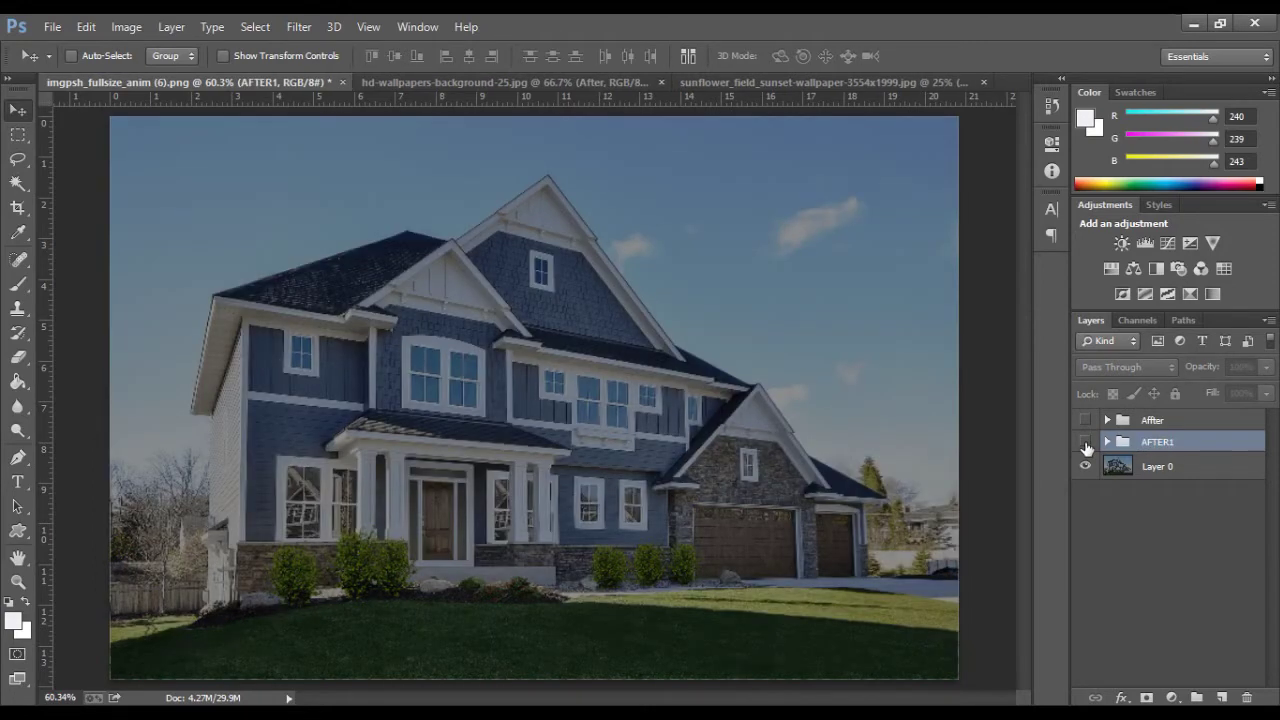
{"action": "left_click", "coordinate": [1086, 442]}
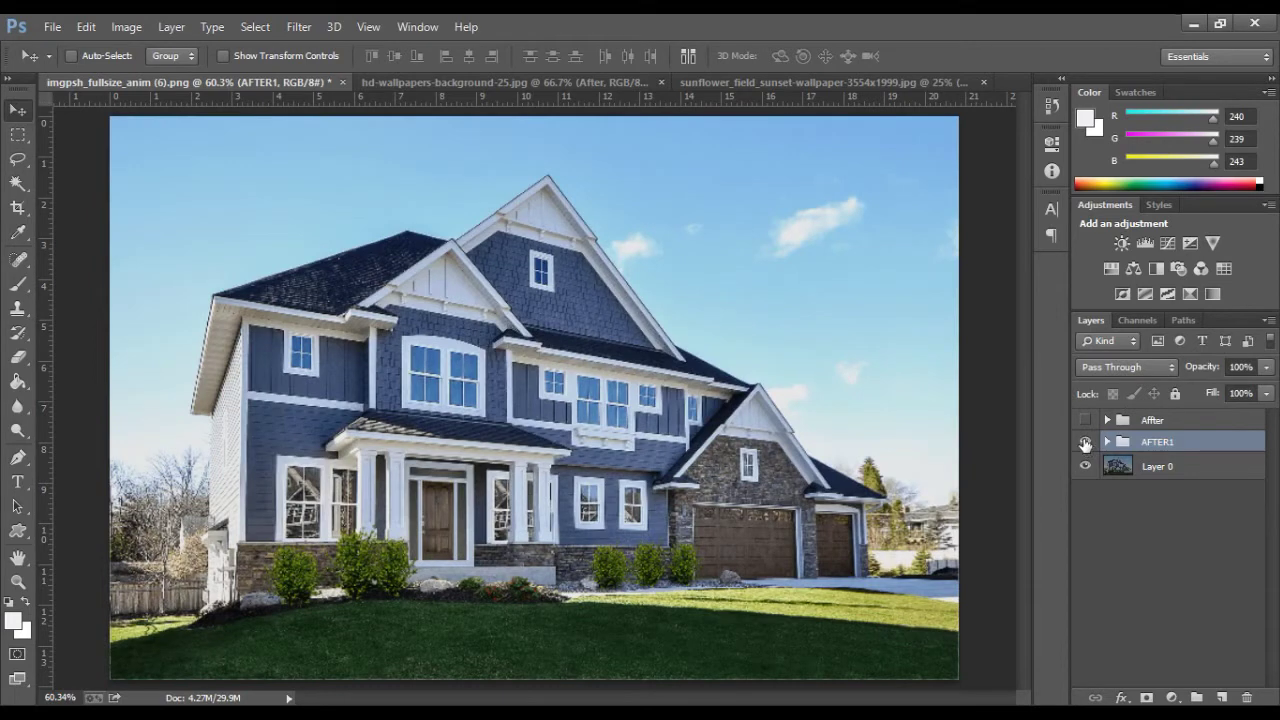
On the railway photo, make two Screen-mode copies of the Background layer
{"action": "left_click", "coordinate": [492, 83]}
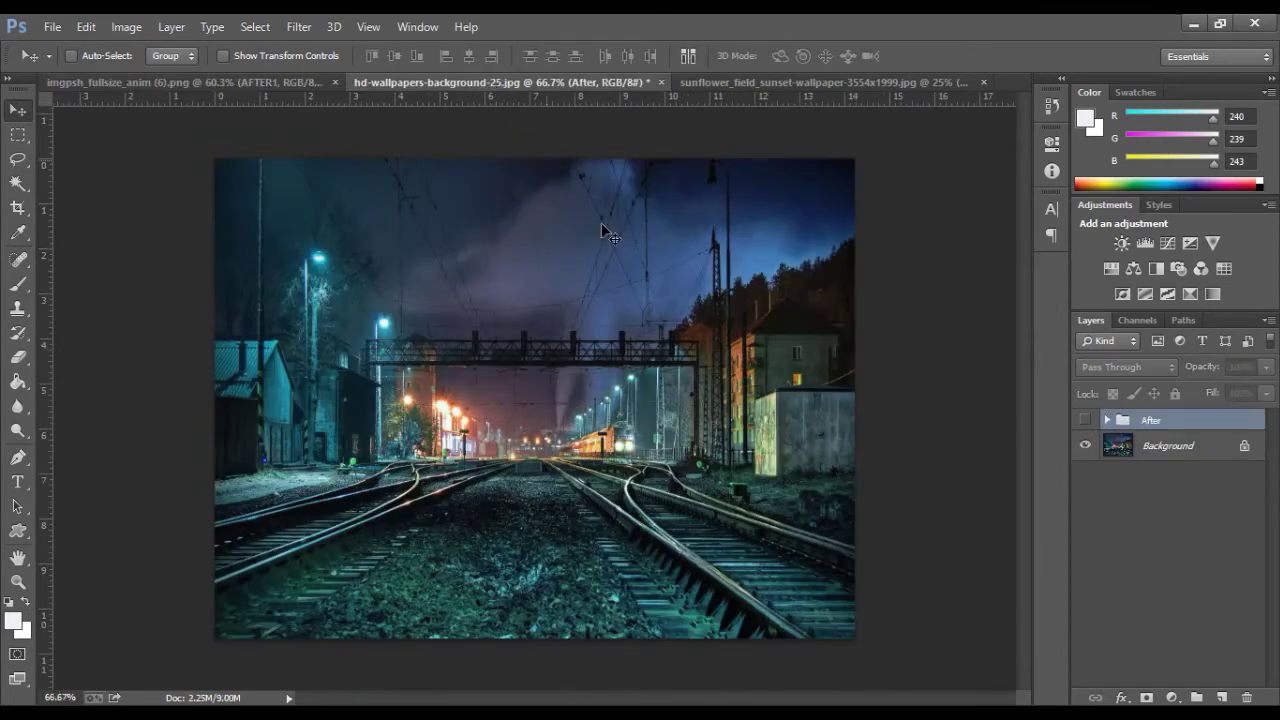
{"action": "left_click", "coordinate": [1167, 451]}
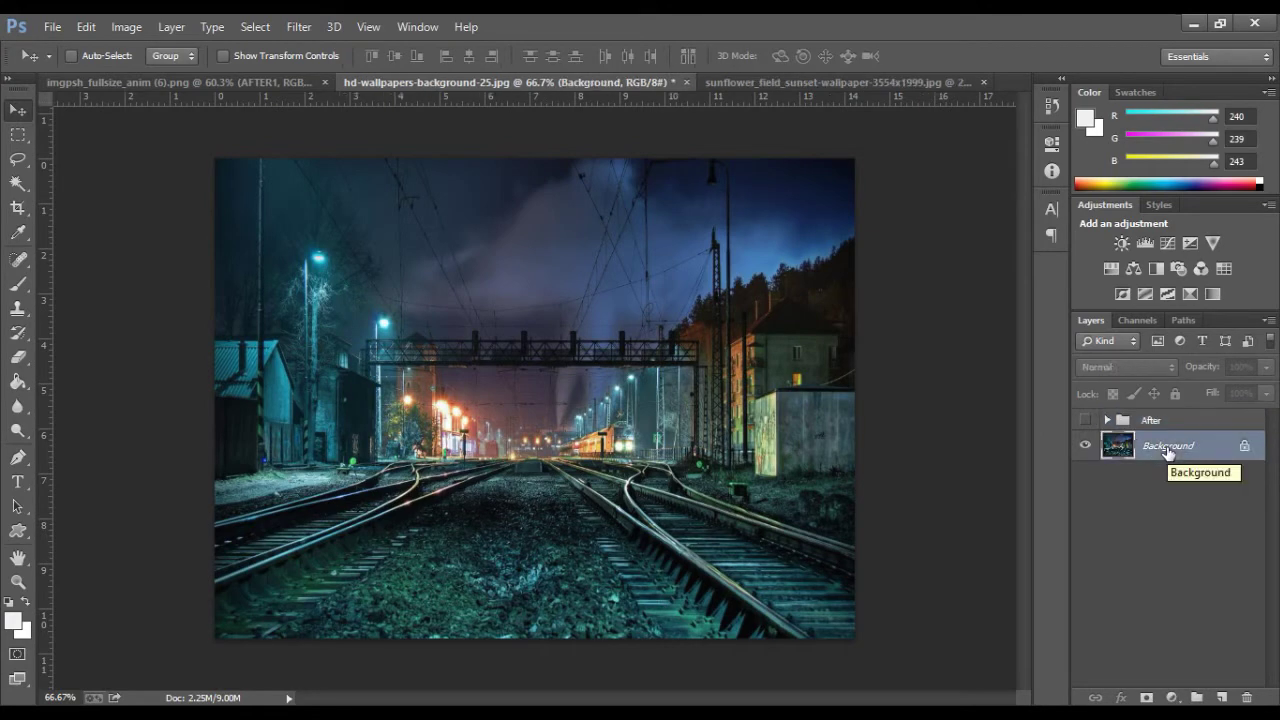
{"action": "key", "text": "ctrl+j"}
{"action": "left_click", "coordinate": [1138, 366]}
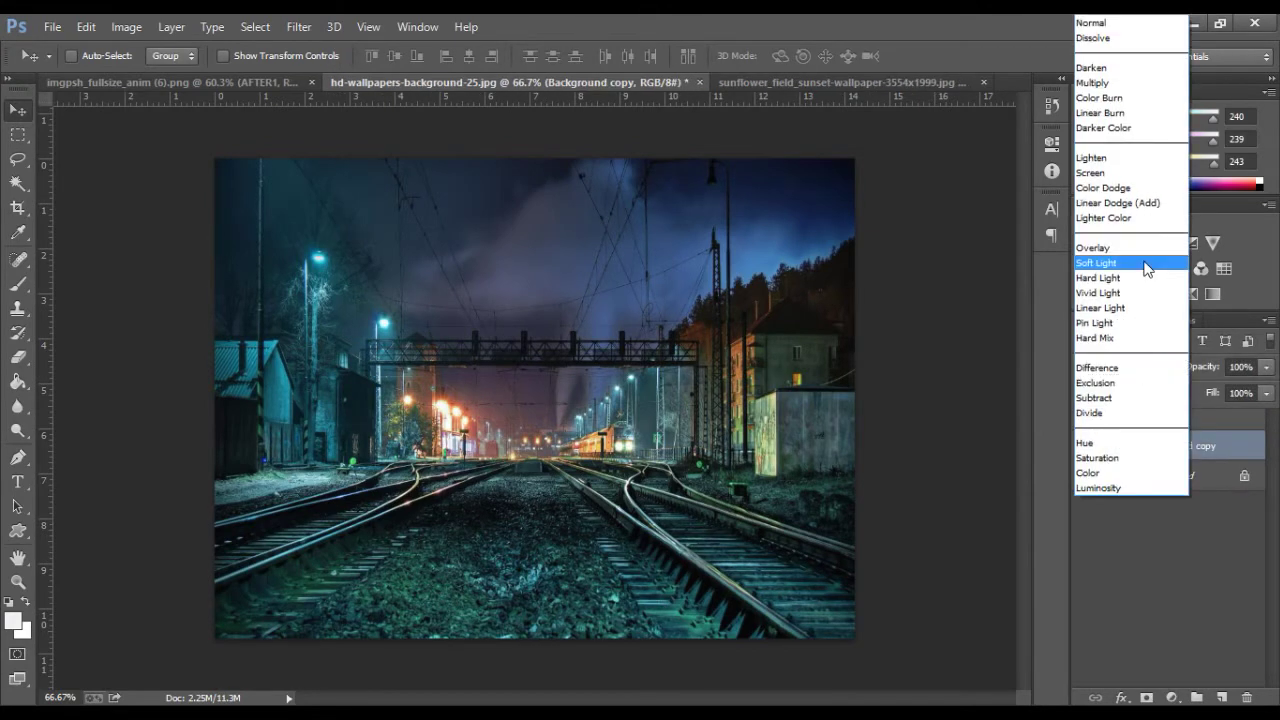
{"action": "left_click", "coordinate": [1118, 168]}
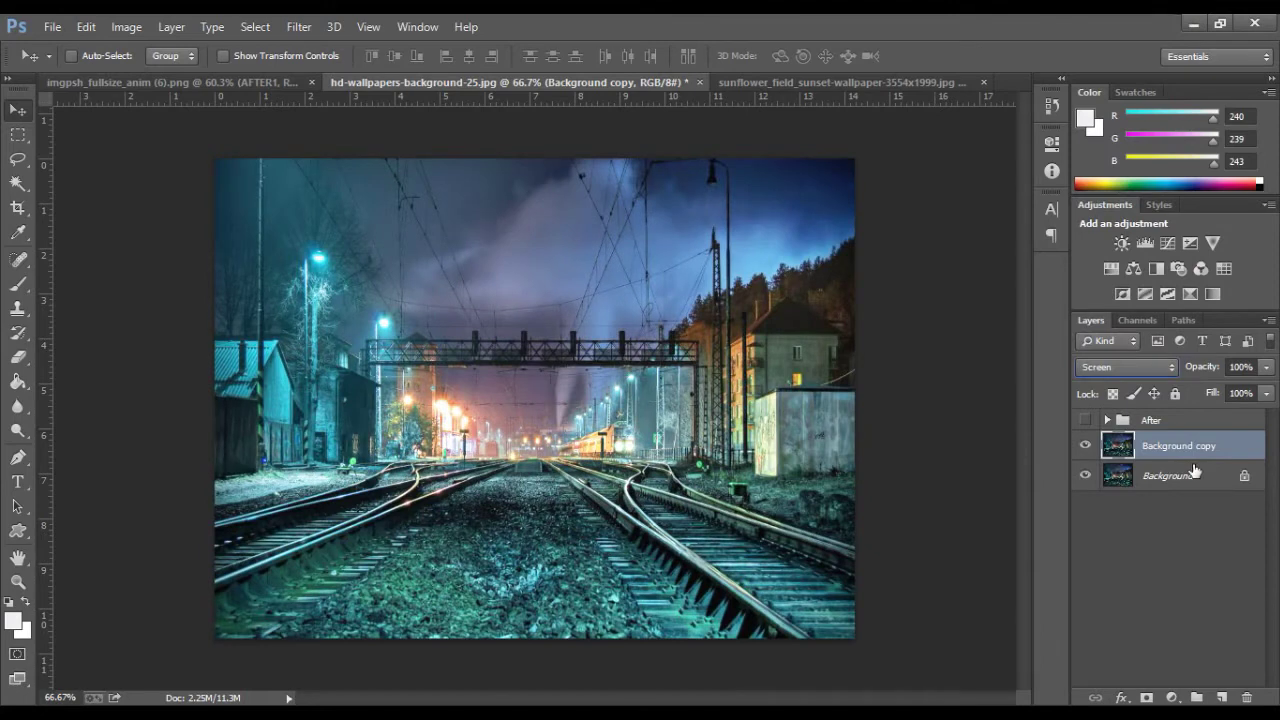
{"action": "key", "text": "ctrl+j"}
{"action": "left_click", "coordinate": [1098, 368]}
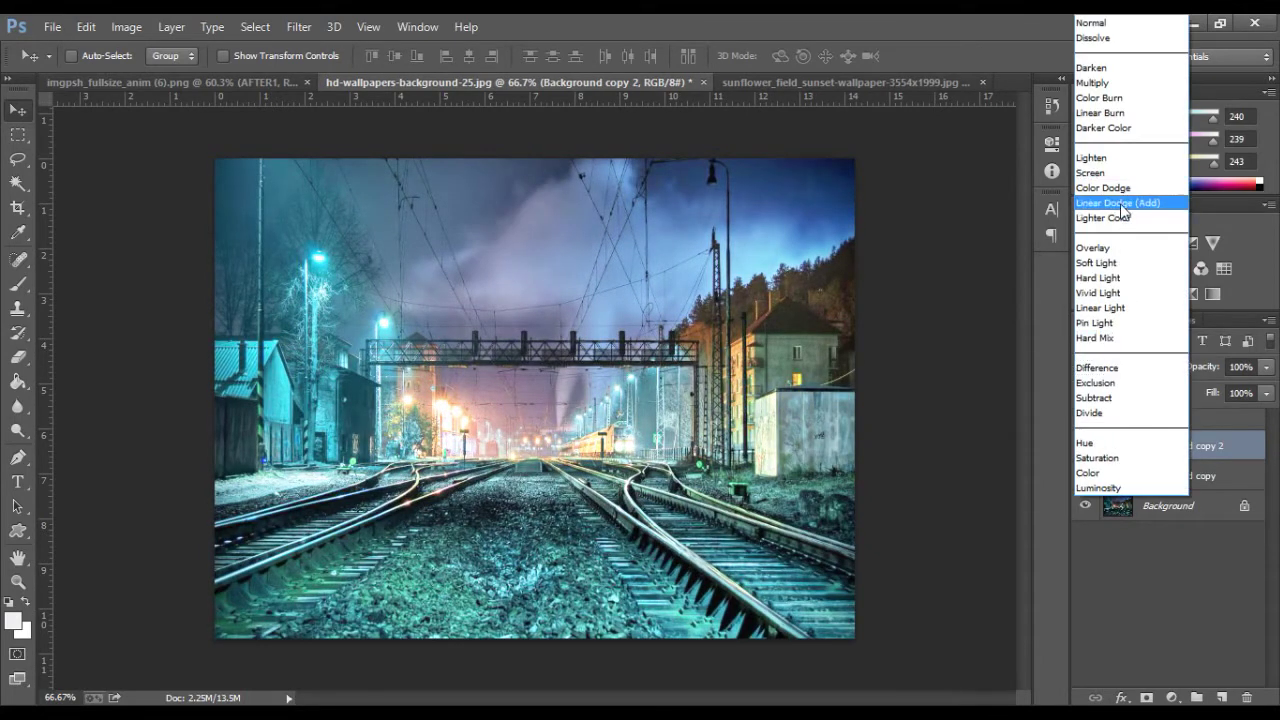
{"action": "left_click", "coordinate": [1104, 174]}
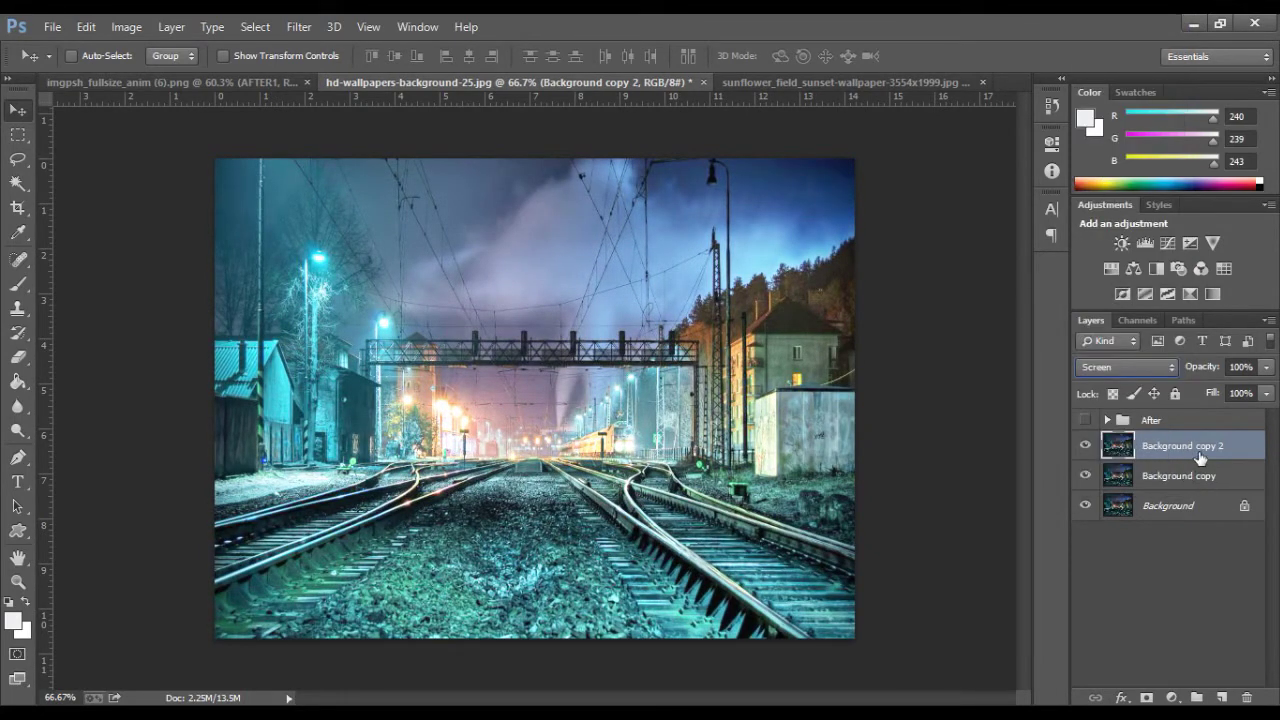
Add a third copy in Hard Light mode at 66% opacity
{"action": "key", "text": "ctrl+j"}
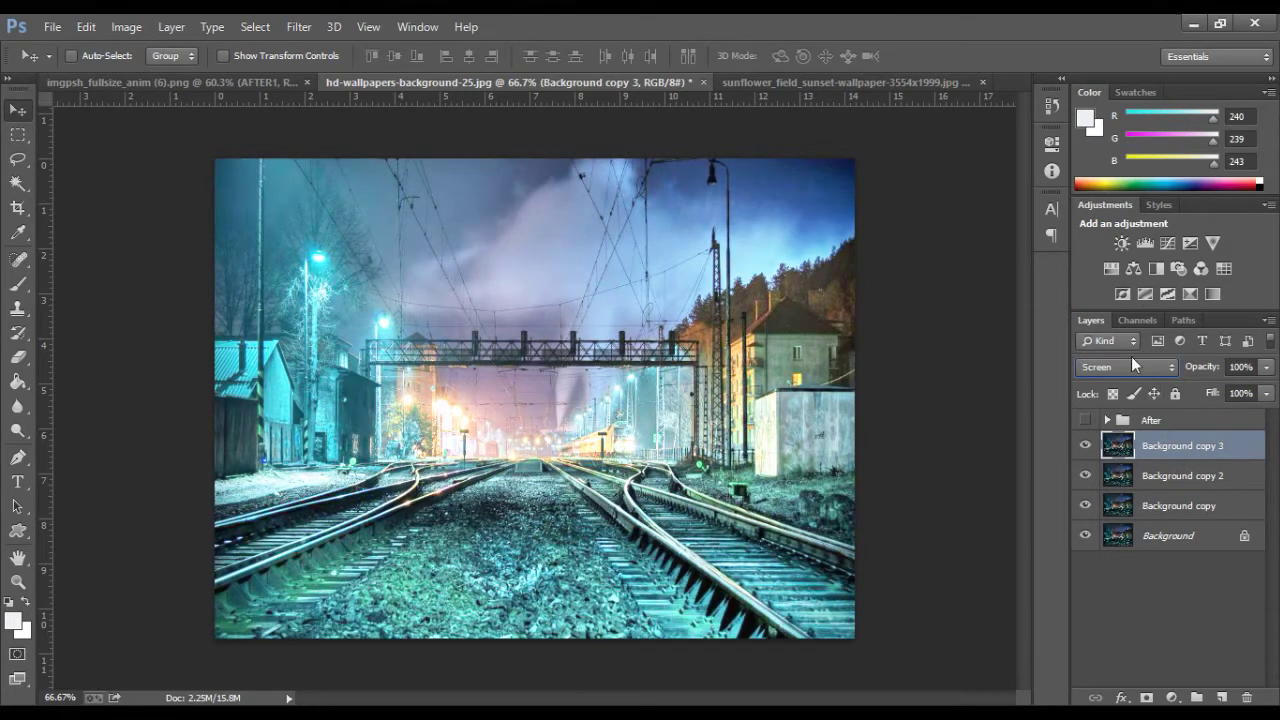
{"action": "left_click", "coordinate": [1131, 366]}
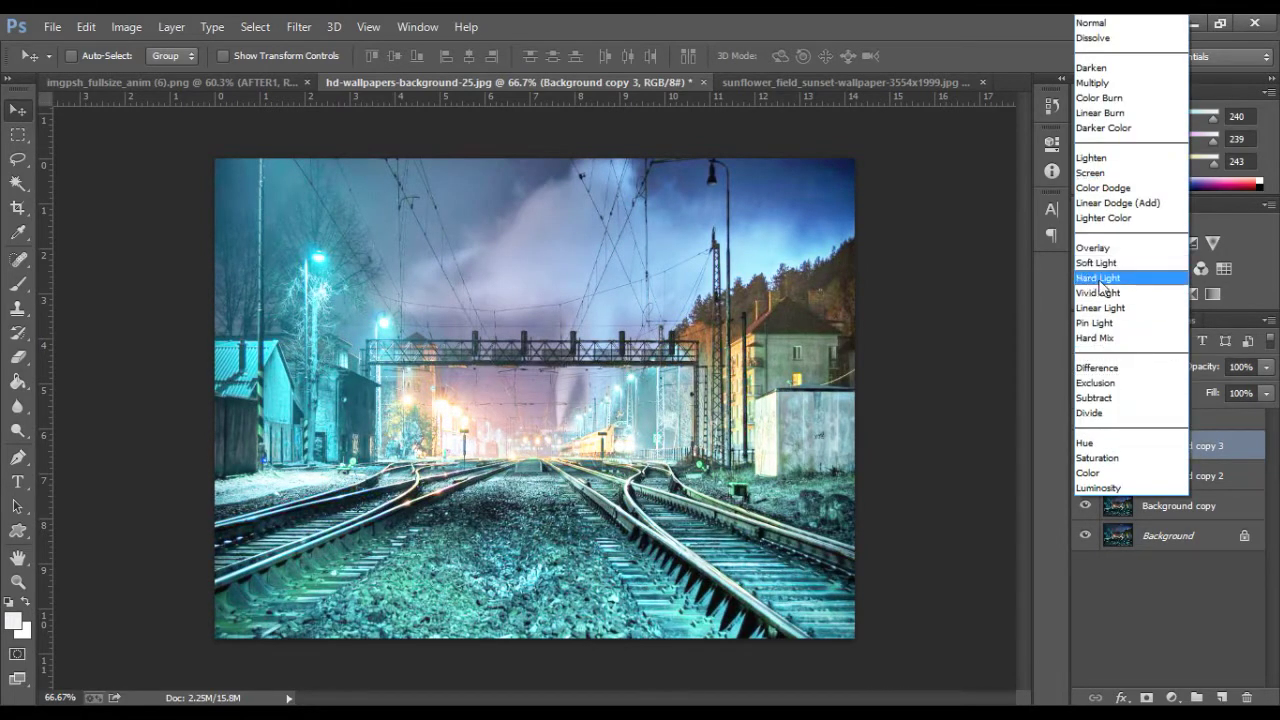
{"action": "left_click", "coordinate": [1096, 280]}
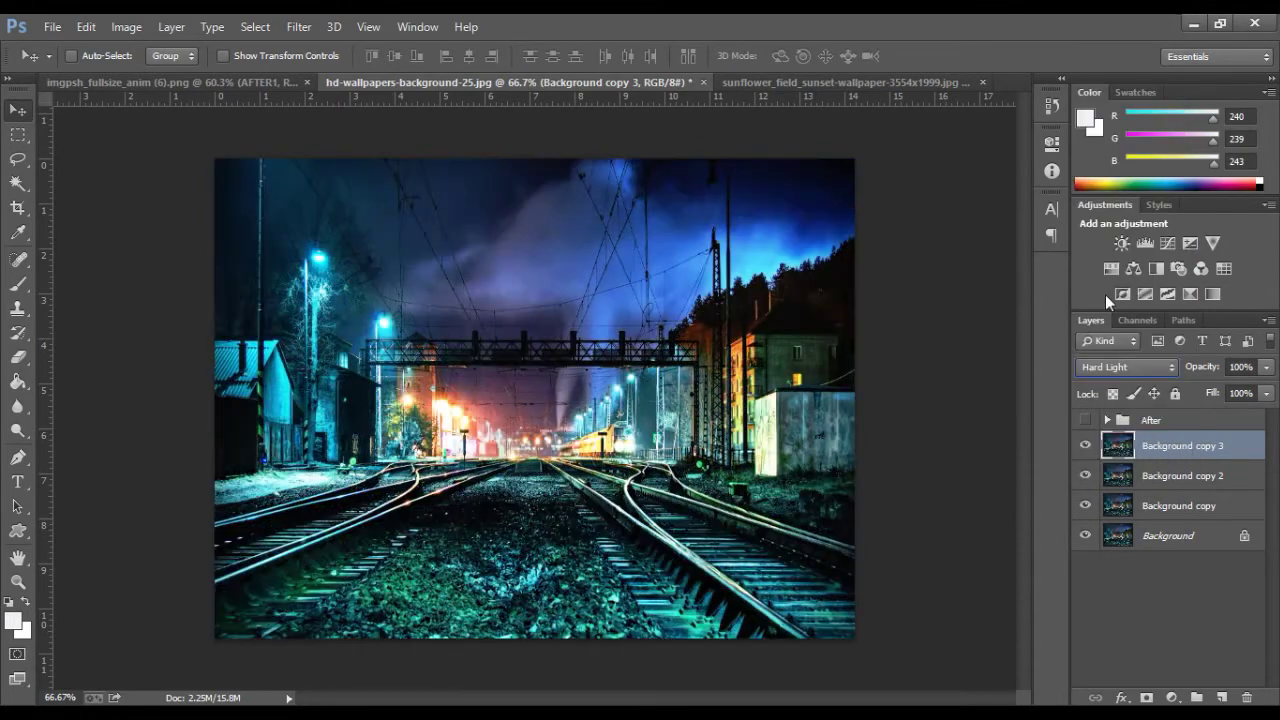
{"action": "left_click", "coordinate": [1264, 393]}
{"action": "left_click_drag", "start_coordinate": [1260, 392], "coordinate": [1241, 392]}
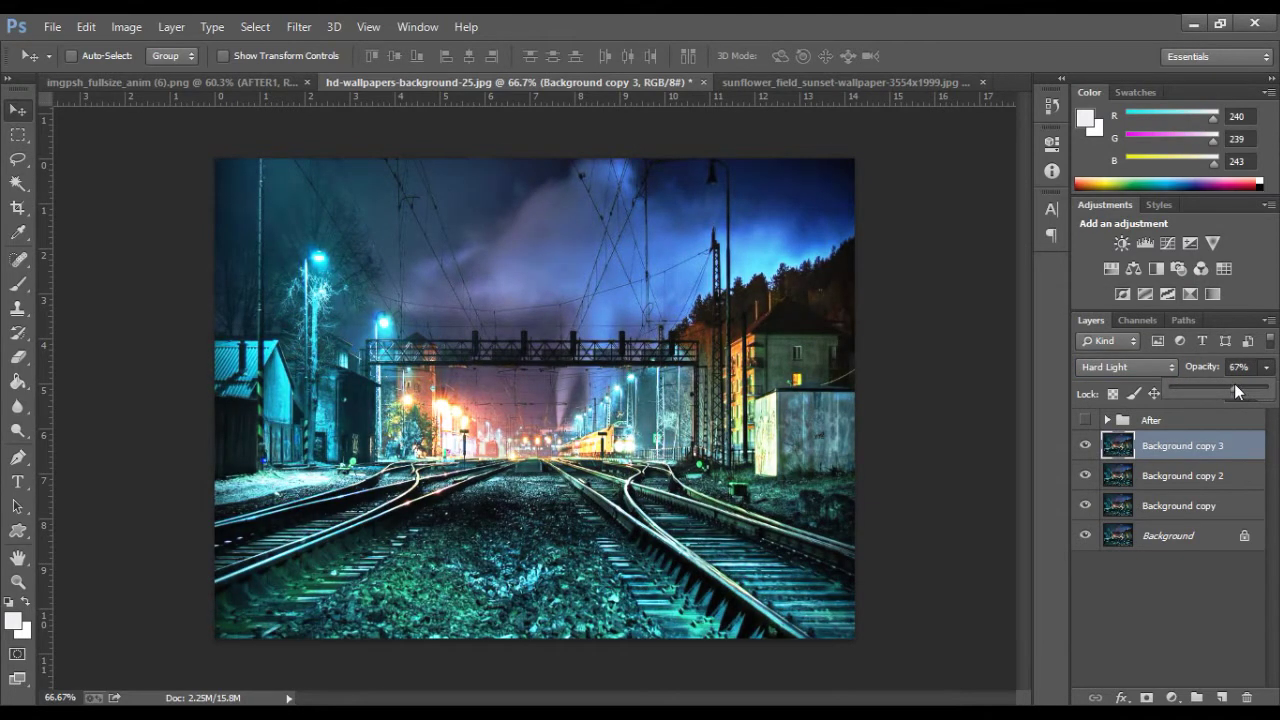
{"action": "left_click_drag", "start_coordinate": [1235, 388], "coordinate": [1231, 389]}
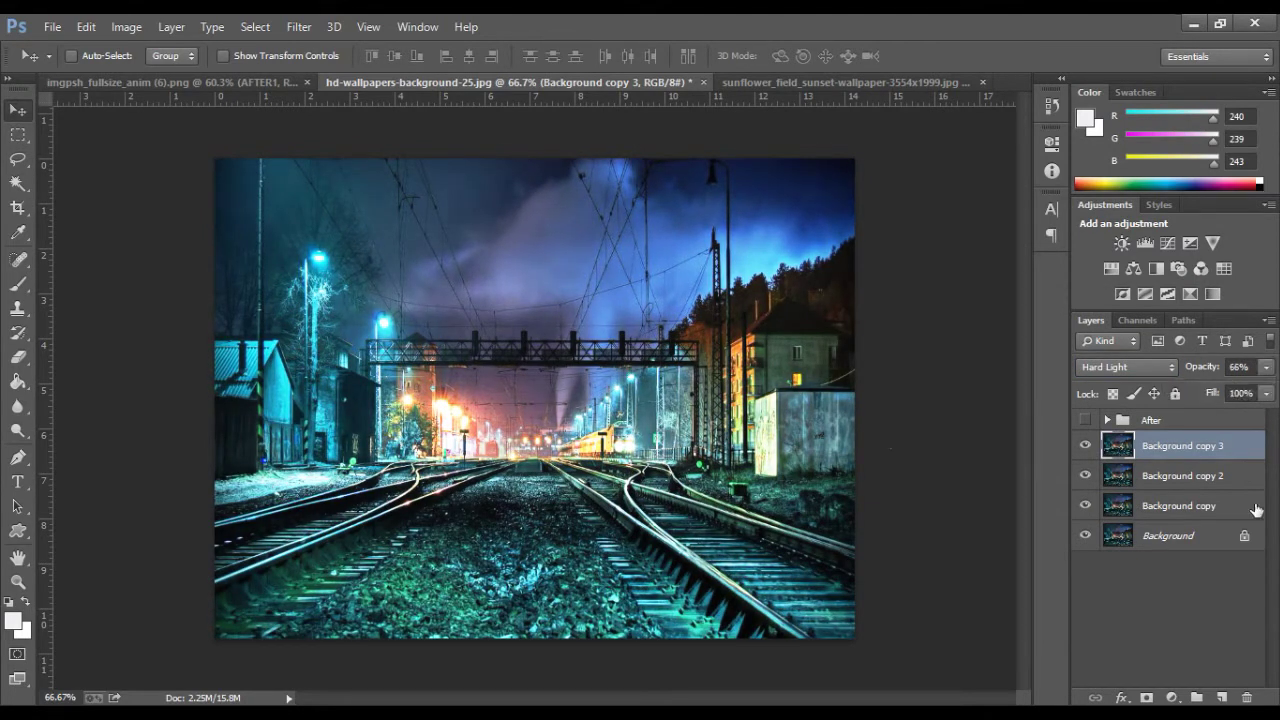
Group the three railway copies as After1 and toggle its visibility to compare
{"action": "left_click", "coordinate": [1203, 507], "text": "shift"}
{"action": "key", "text": "ctrl+g"}
{"action": "double_click", "coordinate": [1160, 441]}
{"action": "type", "text": "After1"}
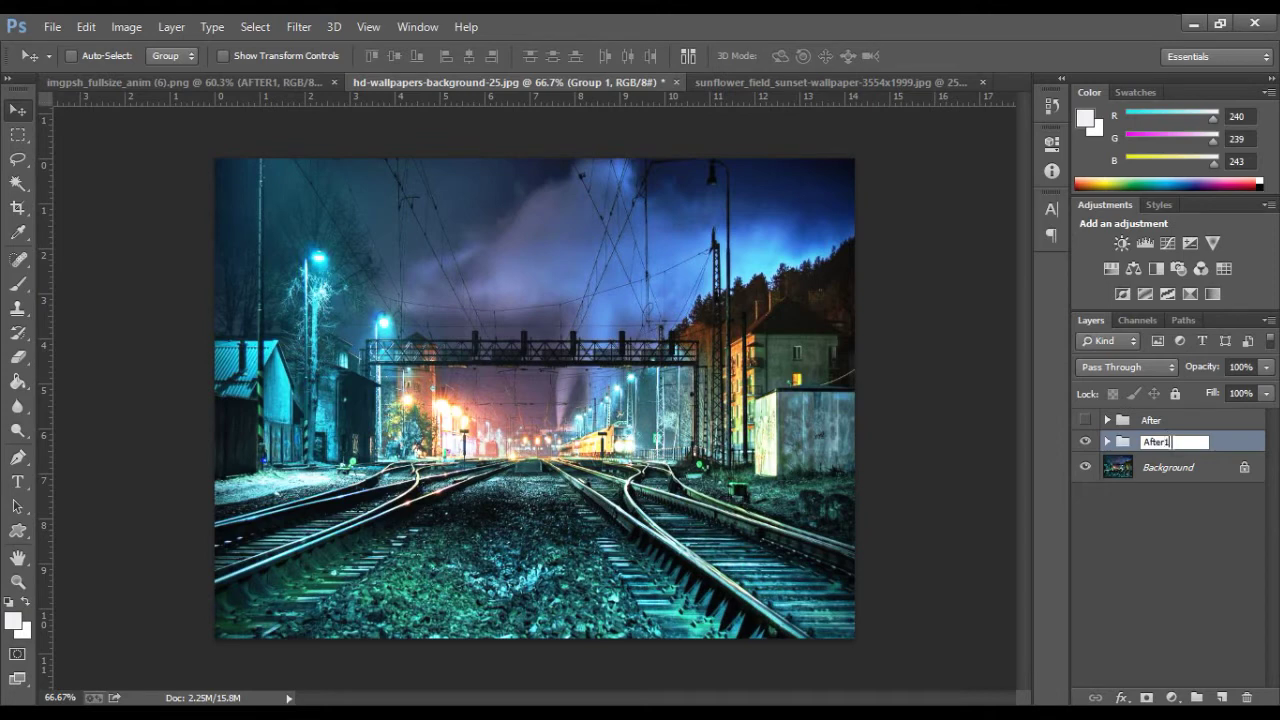
{"action": "key", "text": "Return"}
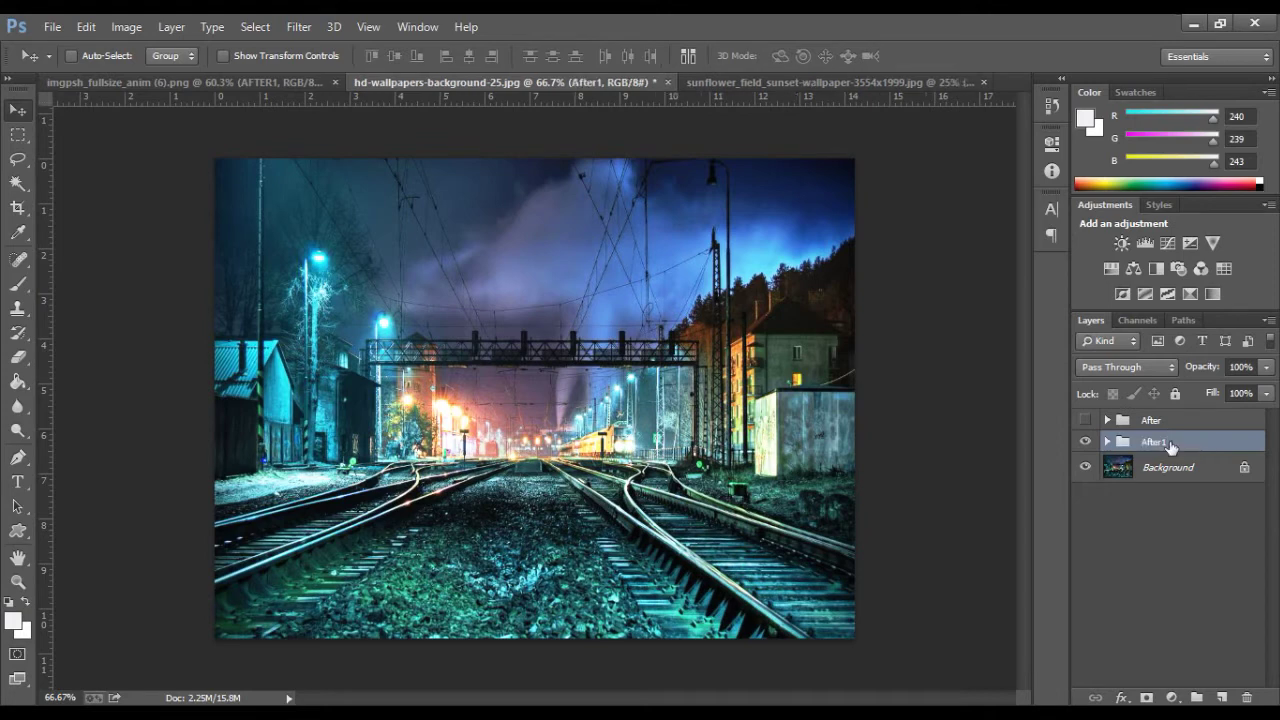
{"action": "left_click", "coordinate": [1084, 442]}
{"action": "left_click", "coordinate": [1084, 442]}
{"action": "left_click", "coordinate": [741, 83]}
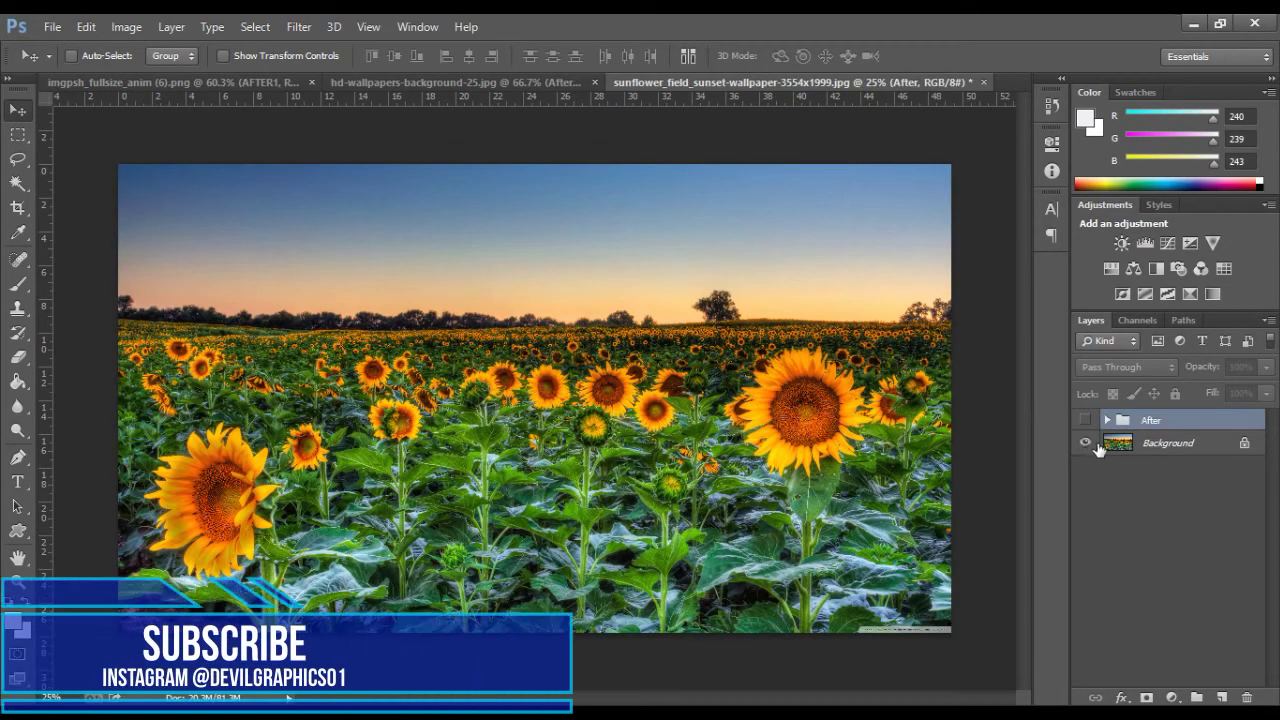
Duplicate the sunflower Background into Screen copies and set the top copy to Hard Light
{"action": "left_click", "coordinate": [1172, 448]}
{"action": "key", "text": "ctrl+j"}
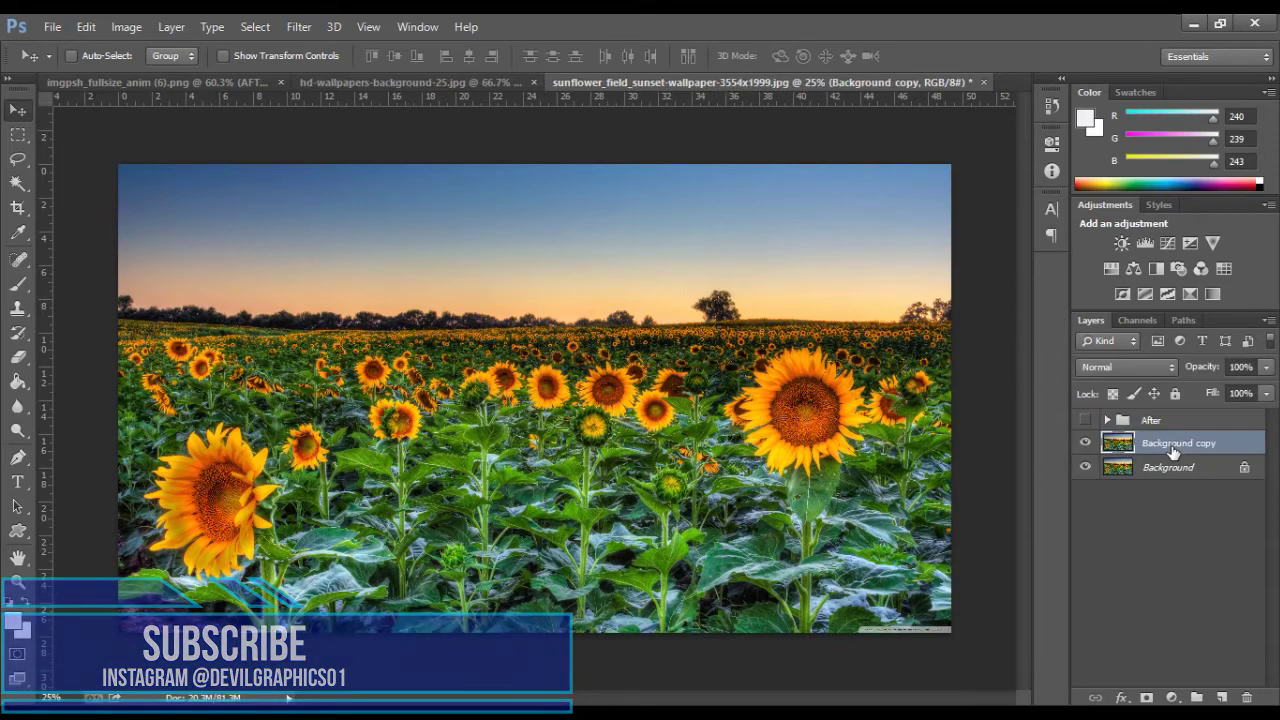
{"action": "left_click", "coordinate": [1140, 367]}
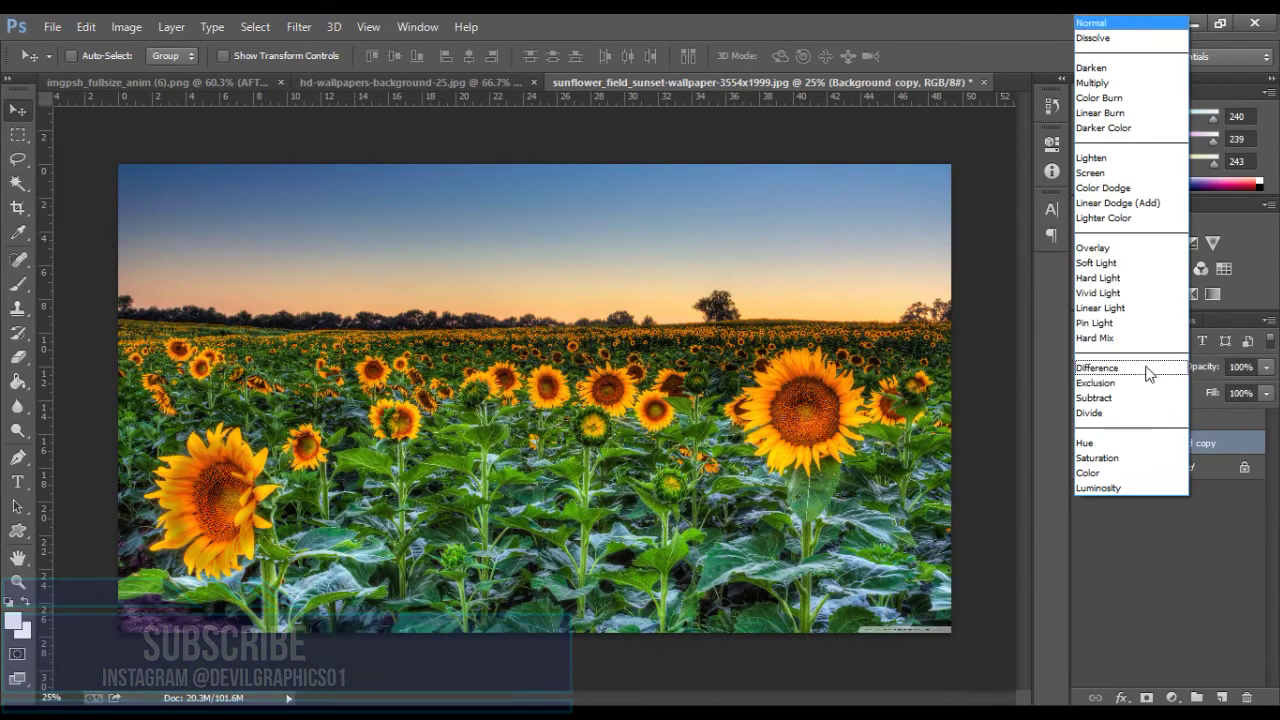
{"action": "left_click", "coordinate": [1120, 175]}
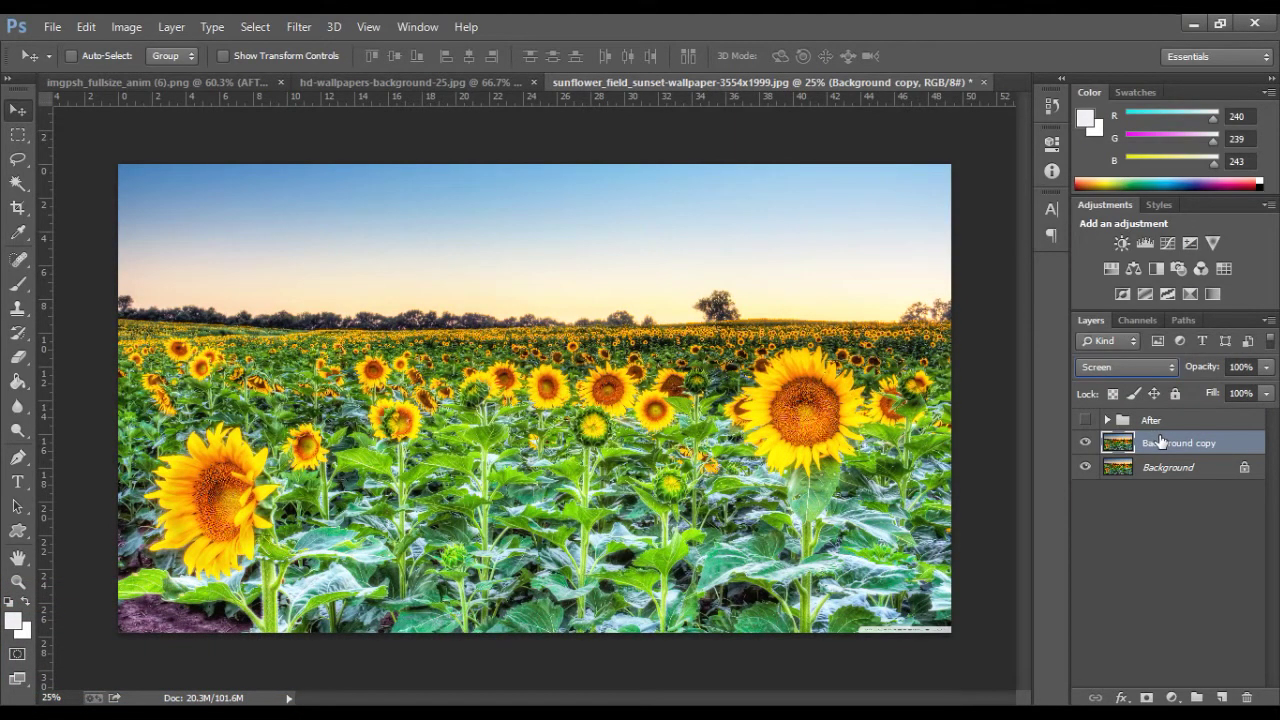
{"action": "key", "text": "ctrl+j"}
{"action": "key", "text": "ctrl+j"}
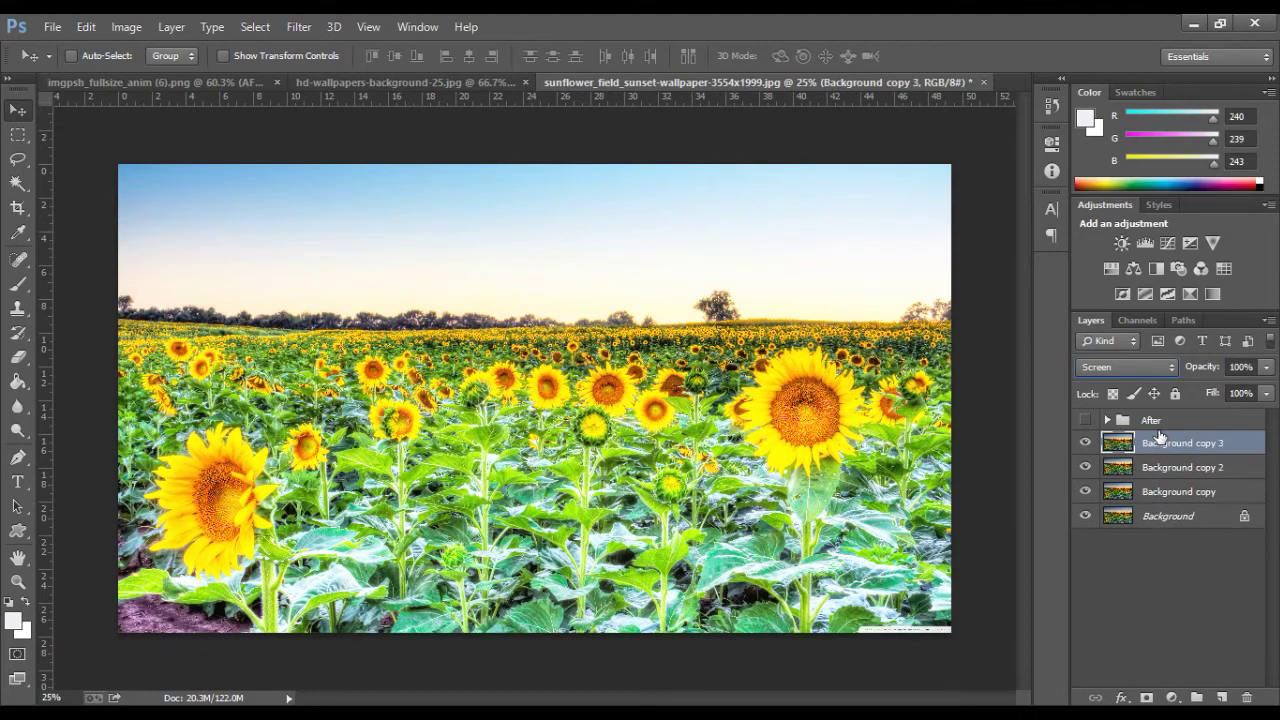
{"action": "left_click", "coordinate": [1130, 367]}
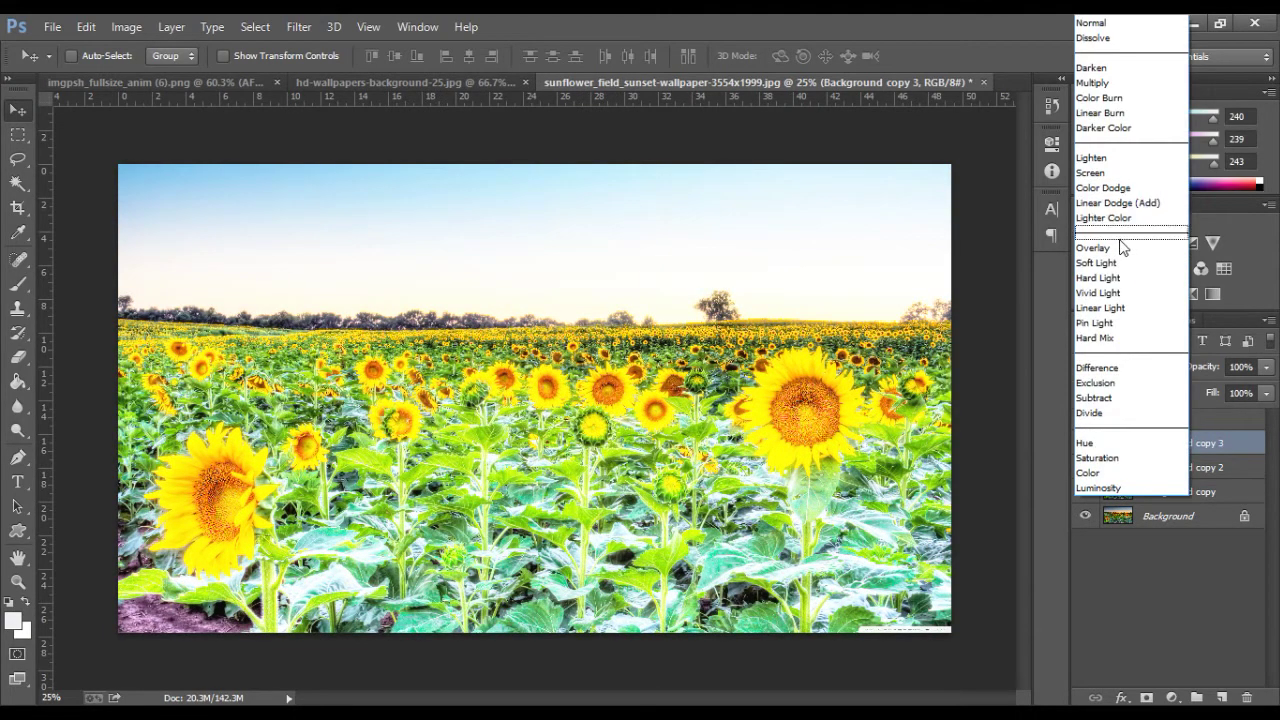
{"action": "left_click", "coordinate": [1111, 277]}
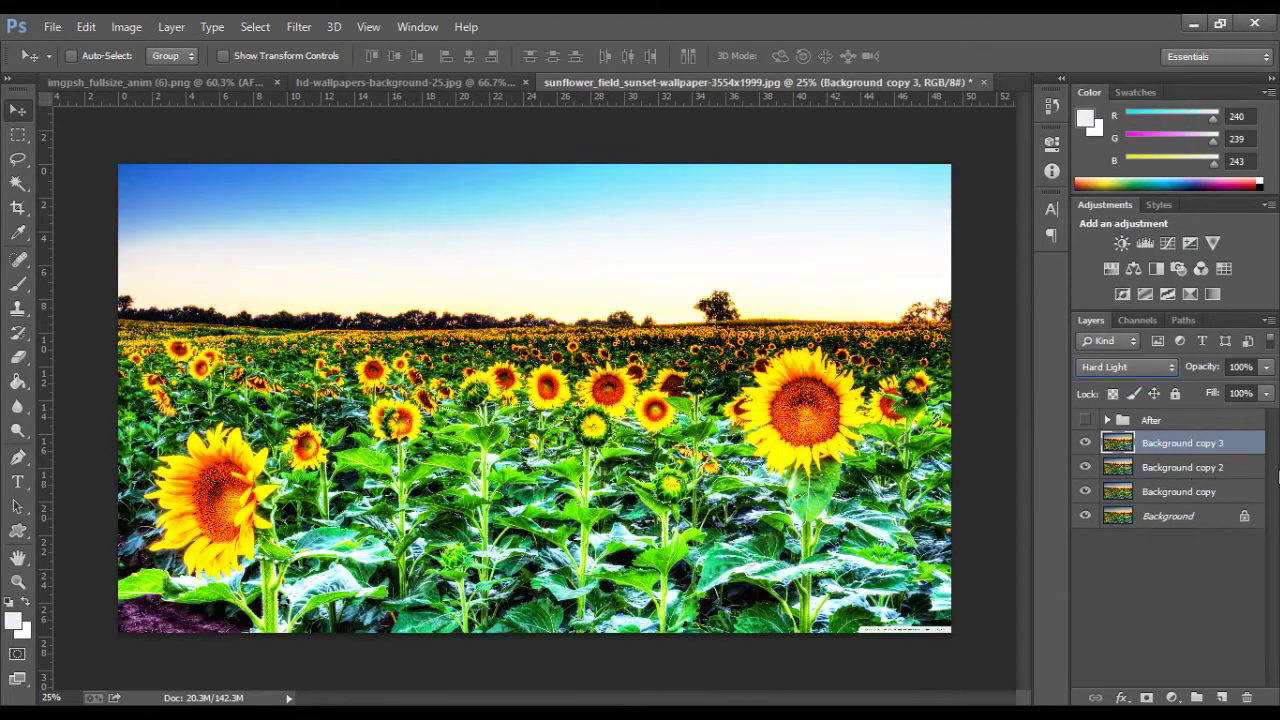
Lower the Hard Light copy's opacity to about 72% and select all three copies
{"action": "left_click", "coordinate": [1266, 367]}
{"action": "left_click_drag", "start_coordinate": [1266, 398], "coordinate": [1247, 398]}
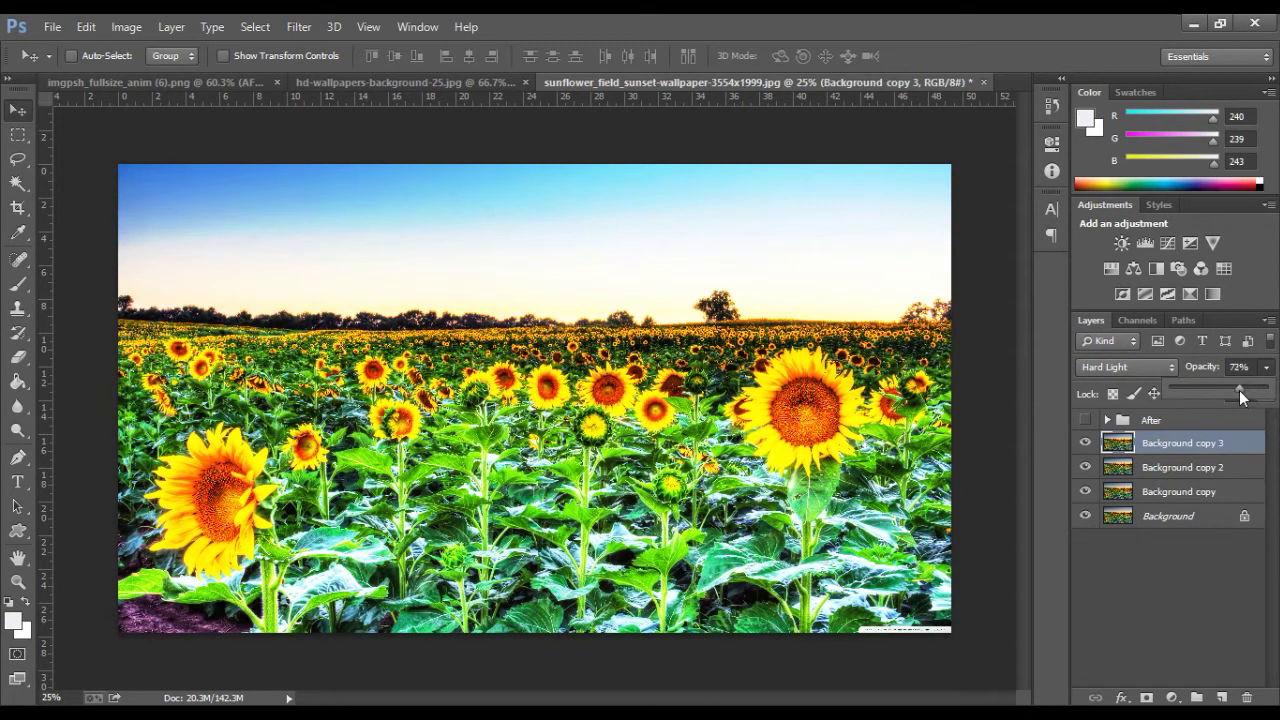
{"action": "left_click", "coordinate": [1165, 472]}
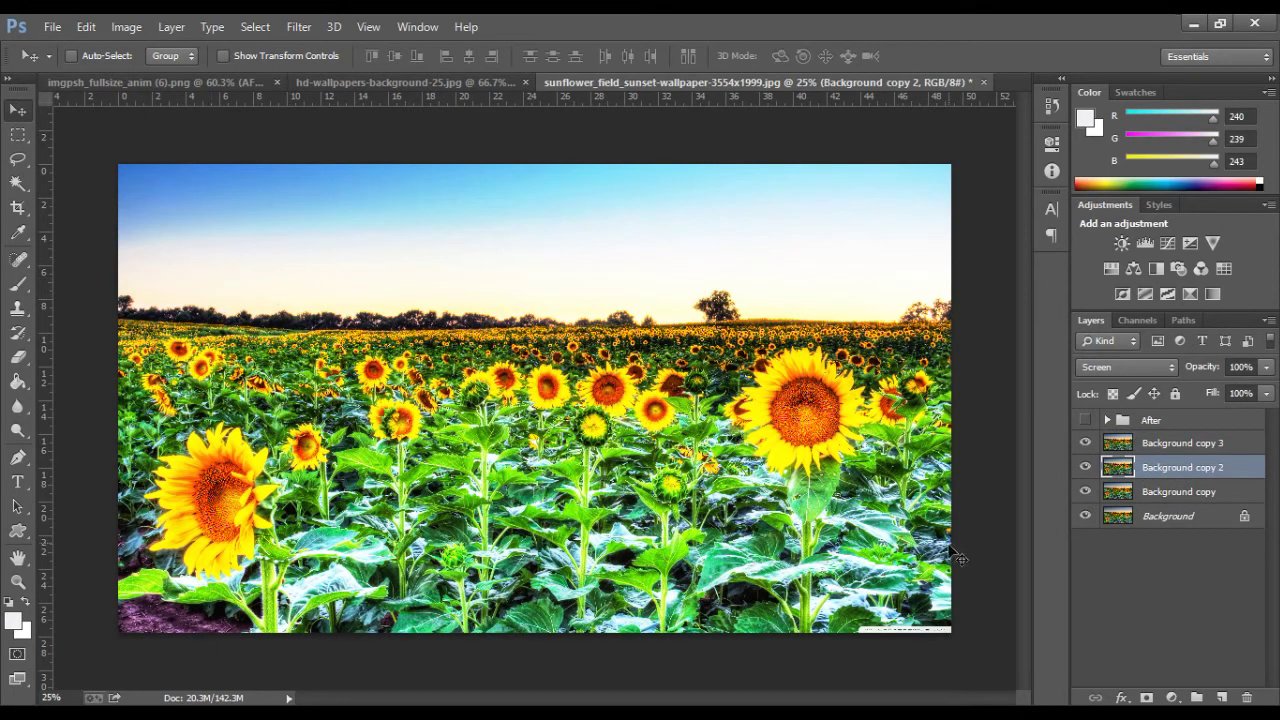
{"action": "left_click", "coordinate": [1182, 498]}
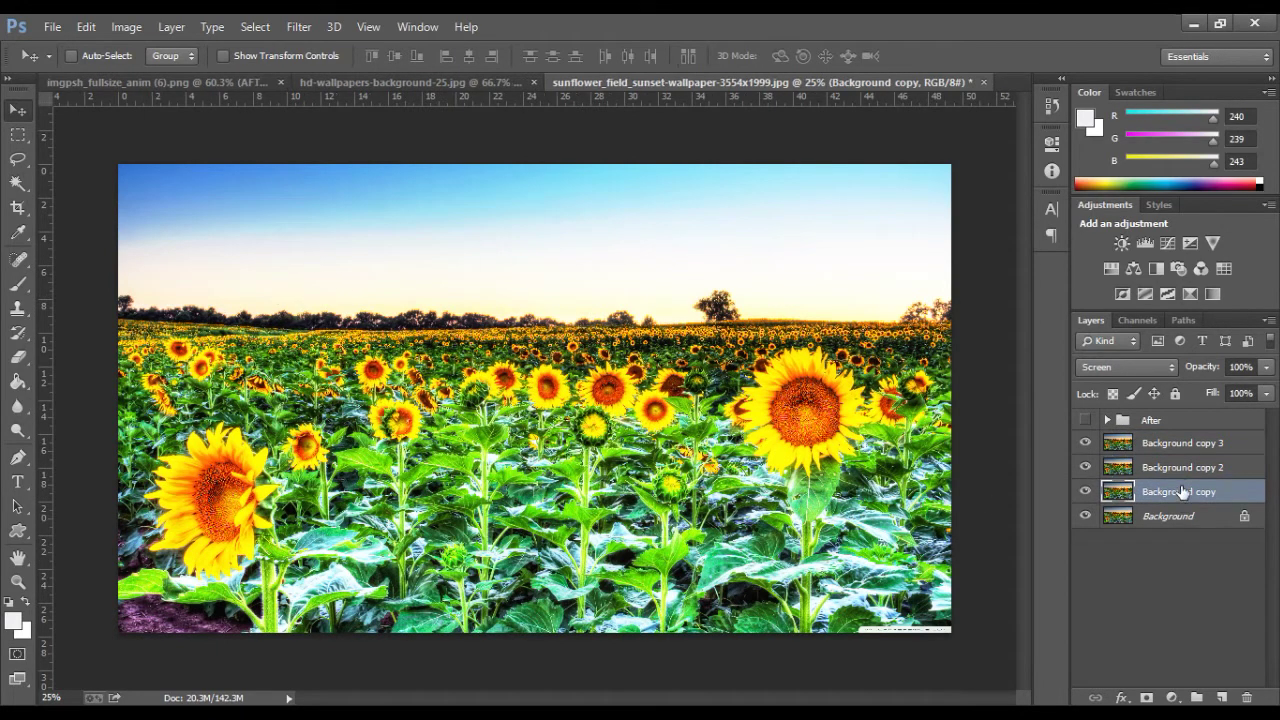
{"action": "left_click", "coordinate": [1181, 443], "text": "shift"}
Group the three sunflower copies and name the group After1
{"action": "key", "text": "ctrl+g"}
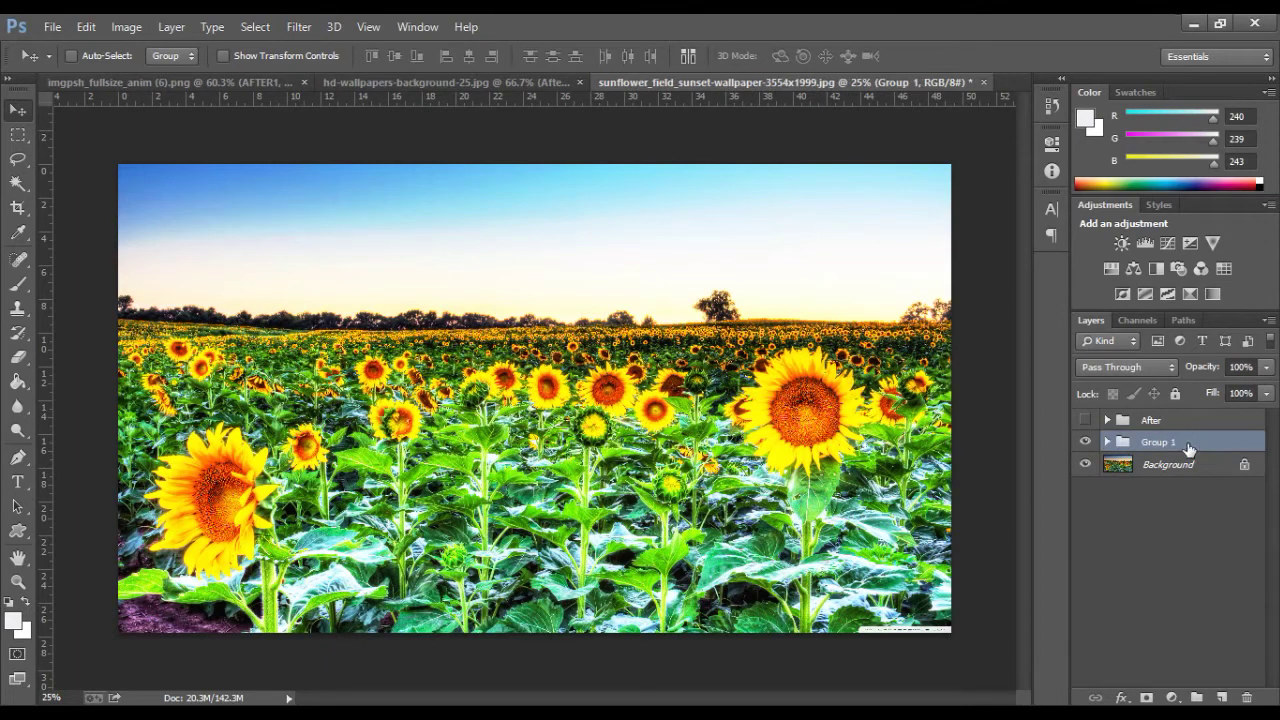
{"action": "double_click", "coordinate": [1158, 442]}
{"action": "type", "text": "After"}
{"action": "key", "text": "Return"}
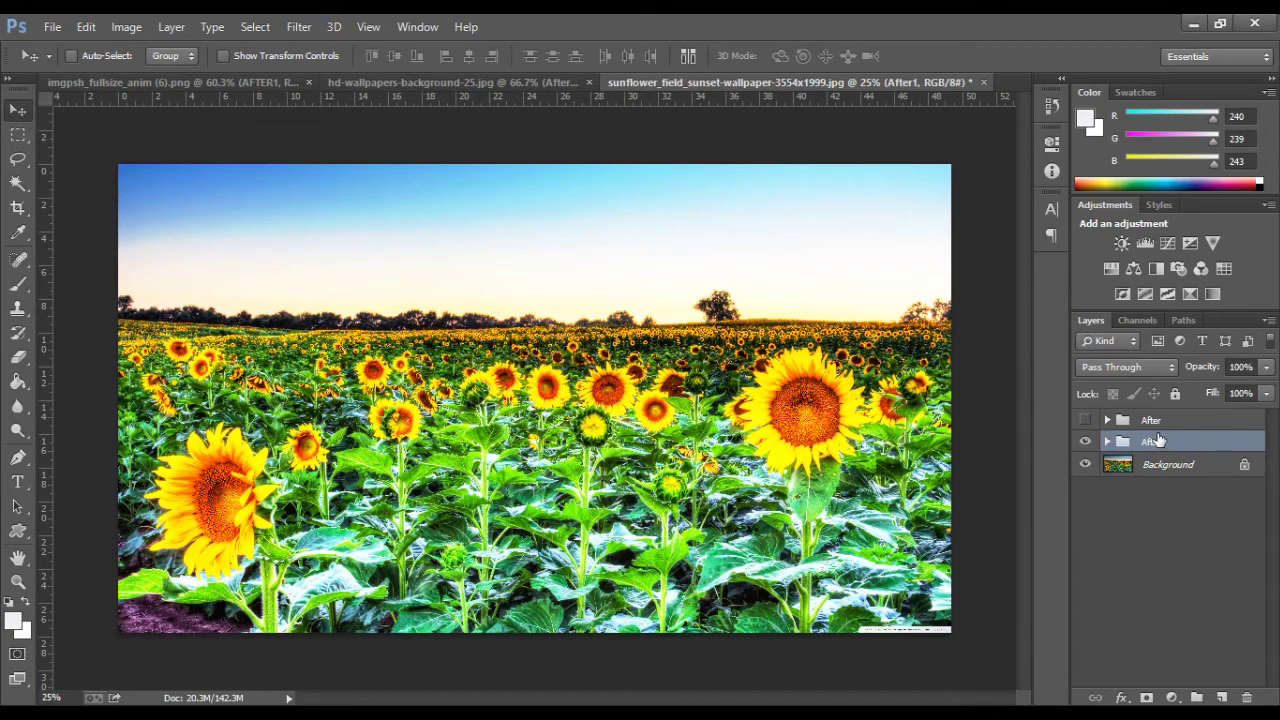
Switch Background copy 2 inside After1 to Lighten blend mode
{"action": "left_click", "coordinate": [1107, 441]}
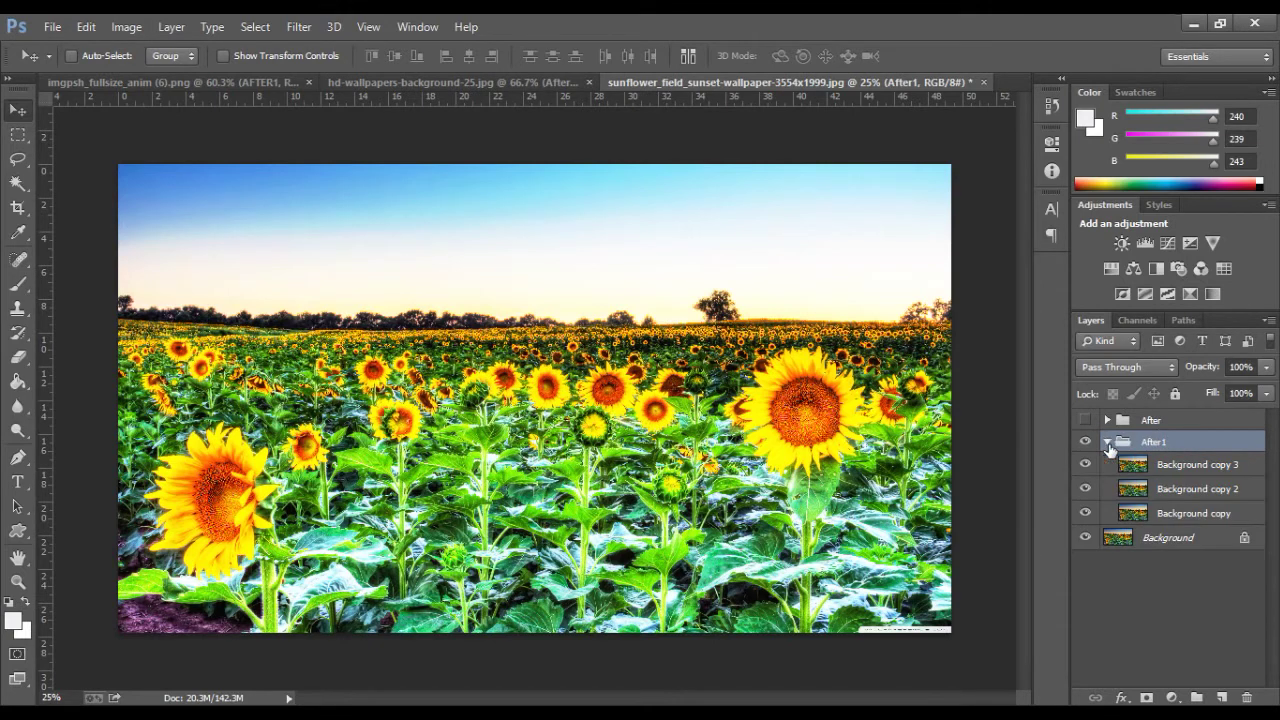
{"action": "left_click", "coordinate": [1192, 490]}
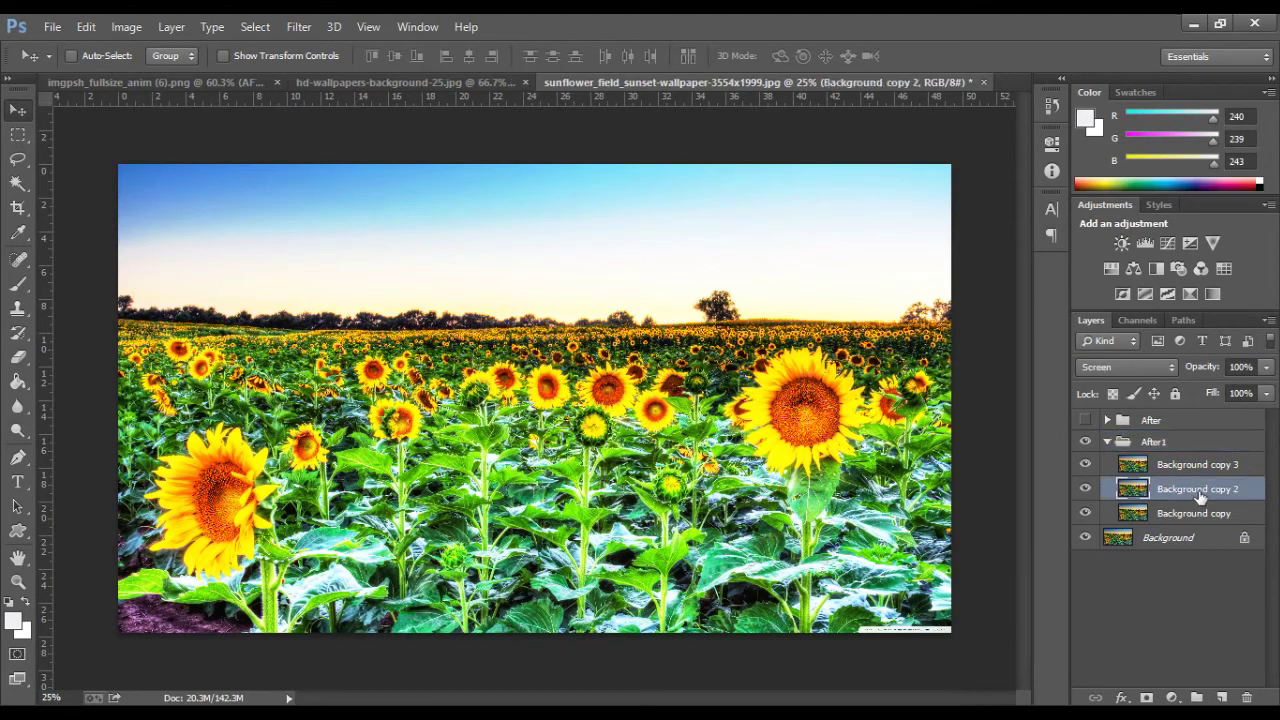
{"action": "left_click", "coordinate": [1144, 366]}
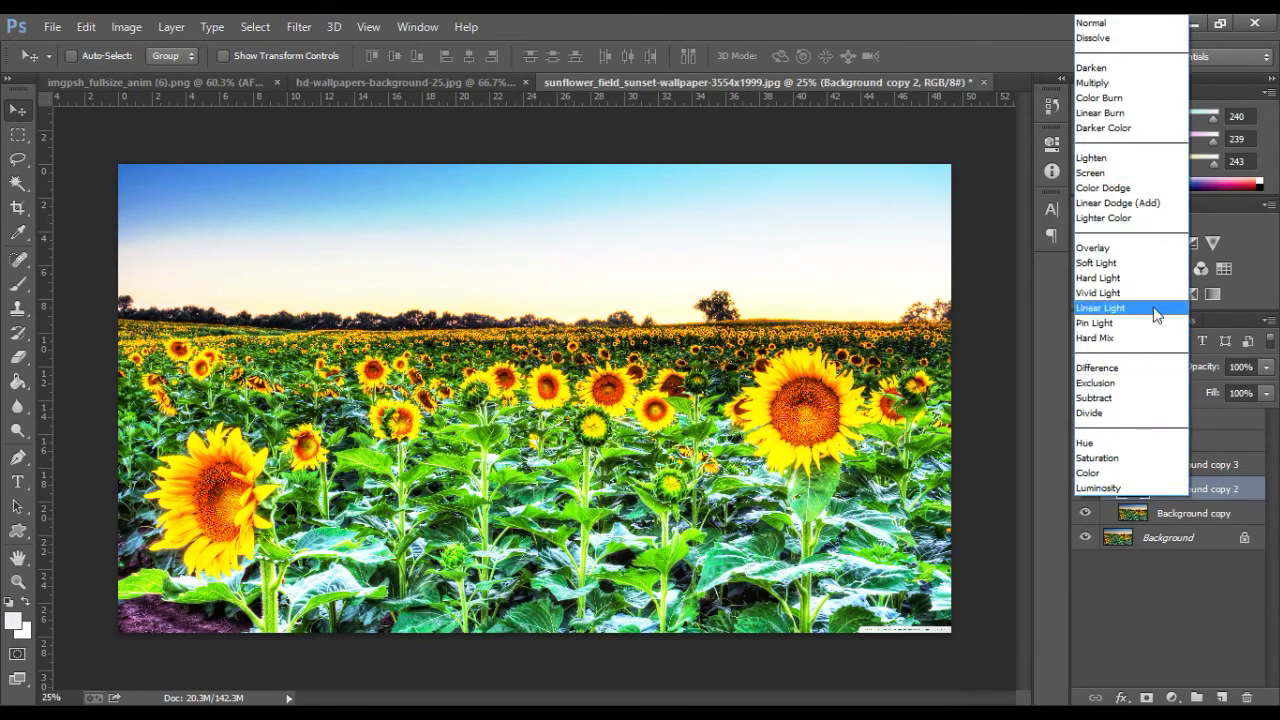
{"action": "left_click", "coordinate": [1090, 162]}
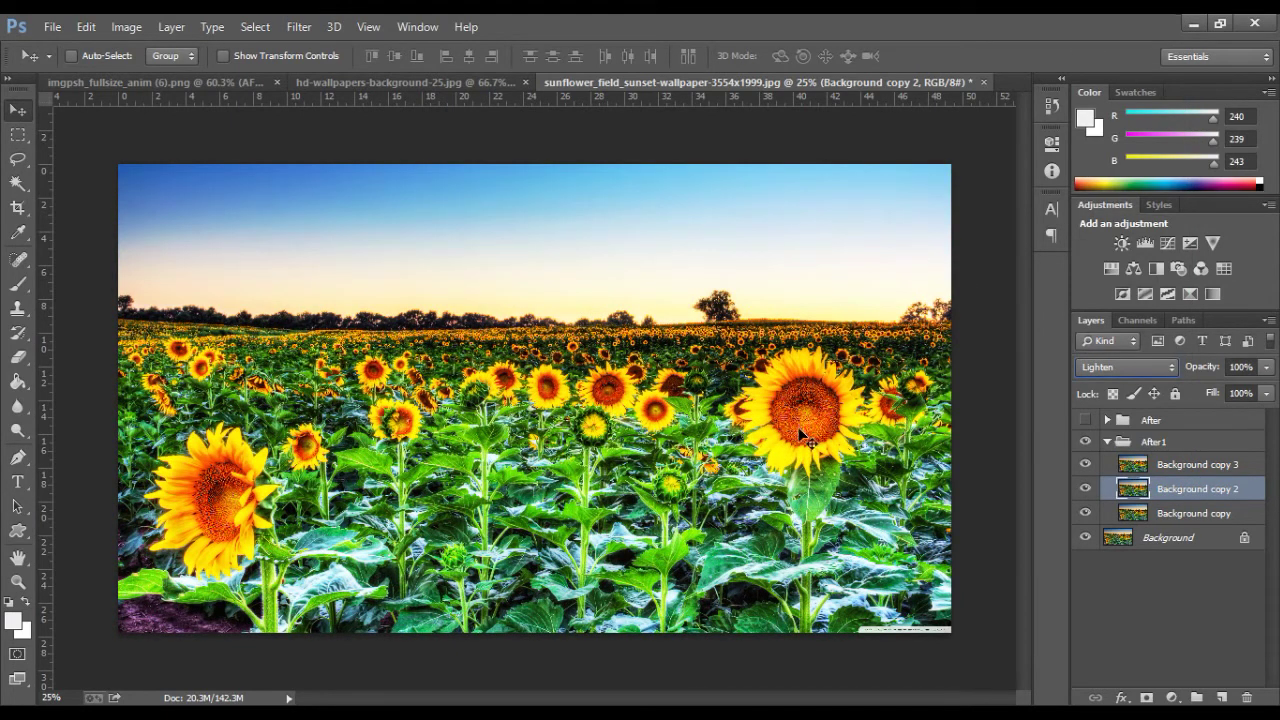
{"action": "left_click", "coordinate": [1106, 443]}
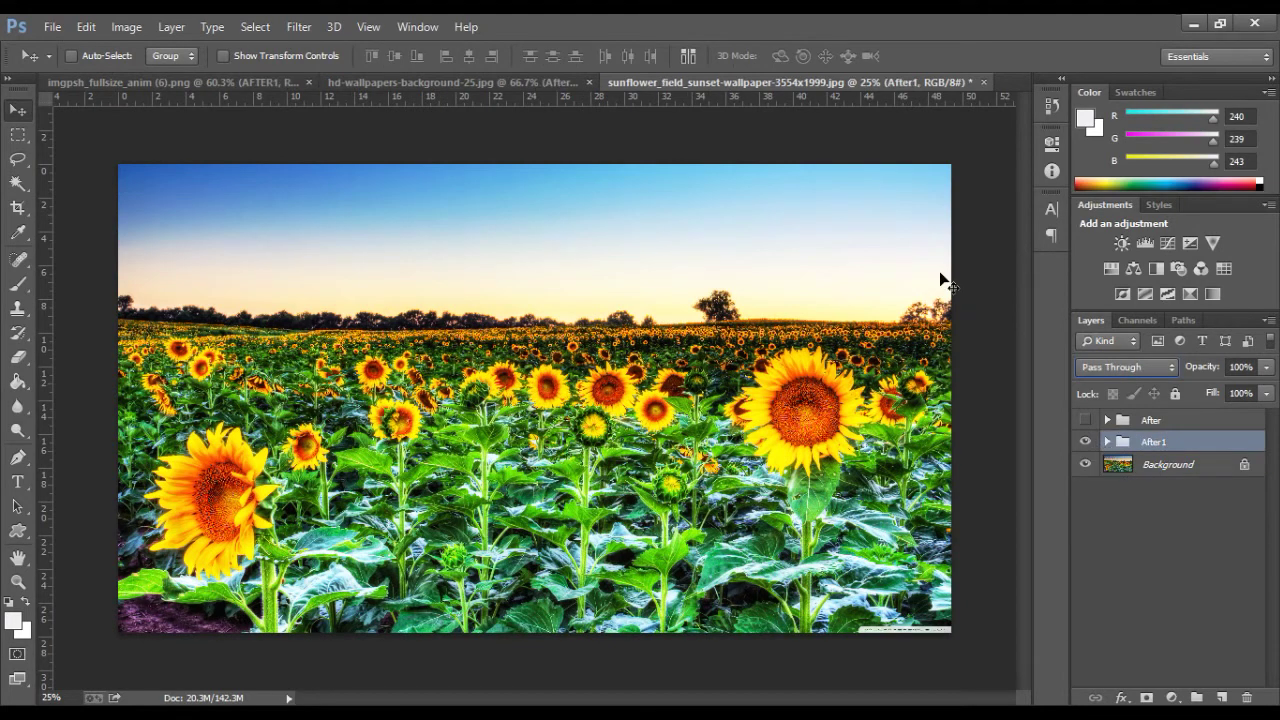